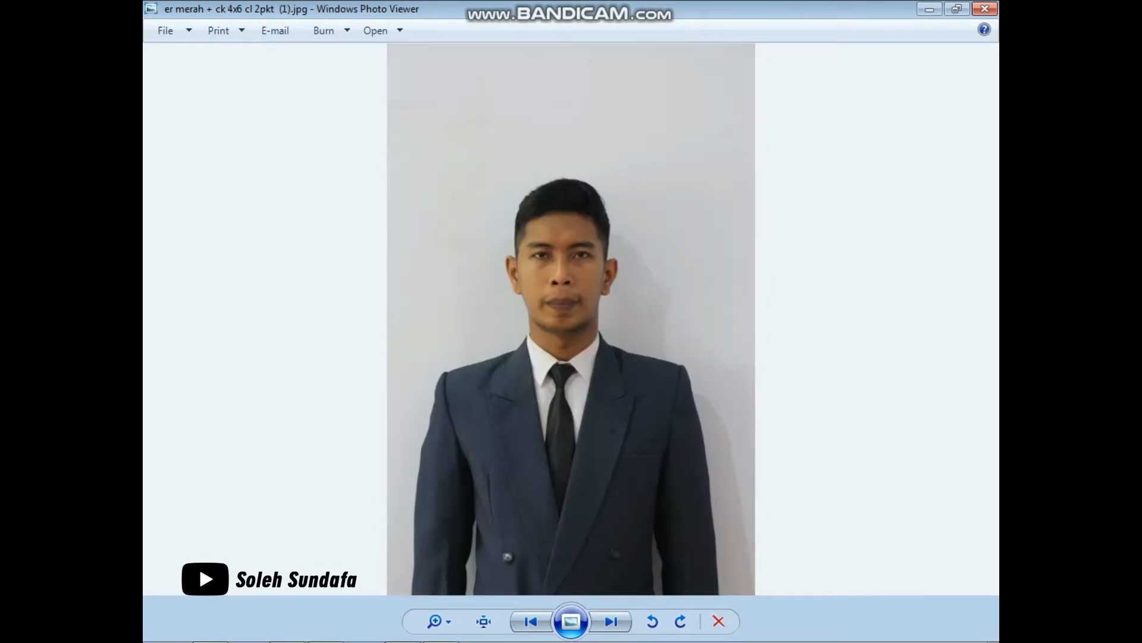
Step: Switch to Photoshop and open both portrait photos from the k154904 folder there
left_click(512, 143)
right_click(516, 143)
left_click_drag(489, 183, 390, 124)
right_click(390, 124)
left_click(428, 170)
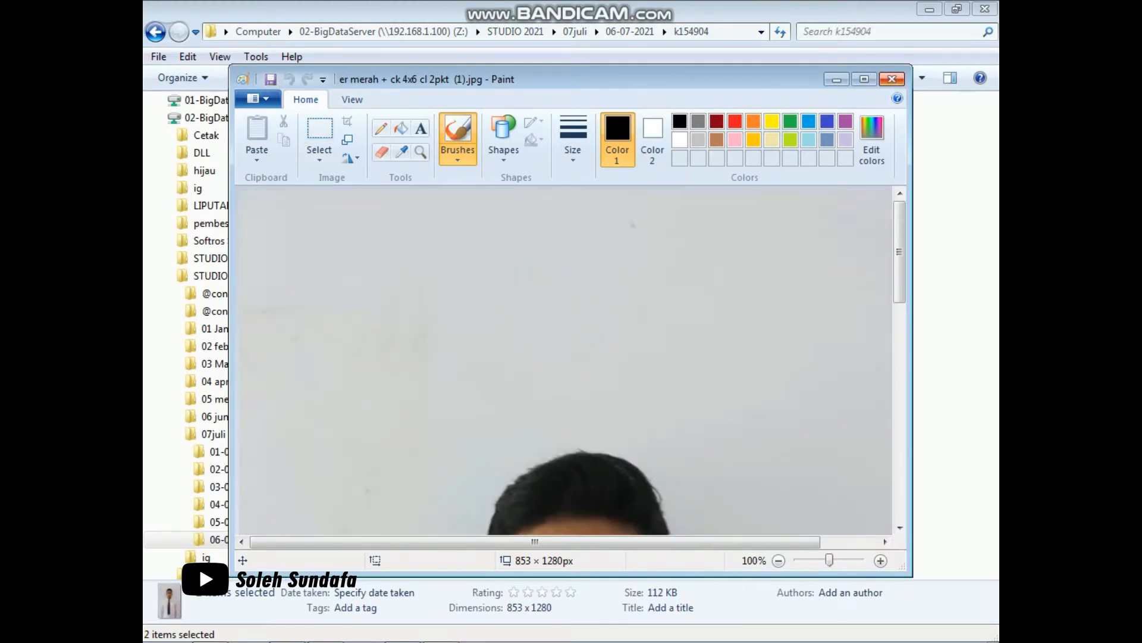
left_click(892, 80)
mouse_move(595, 140)
left_mouse_down()
mouse_move(607, 140)
mouse_move(595, 637)
mouse_move(325, 630)
mouse_move(573, 400)
left_mouse_up()
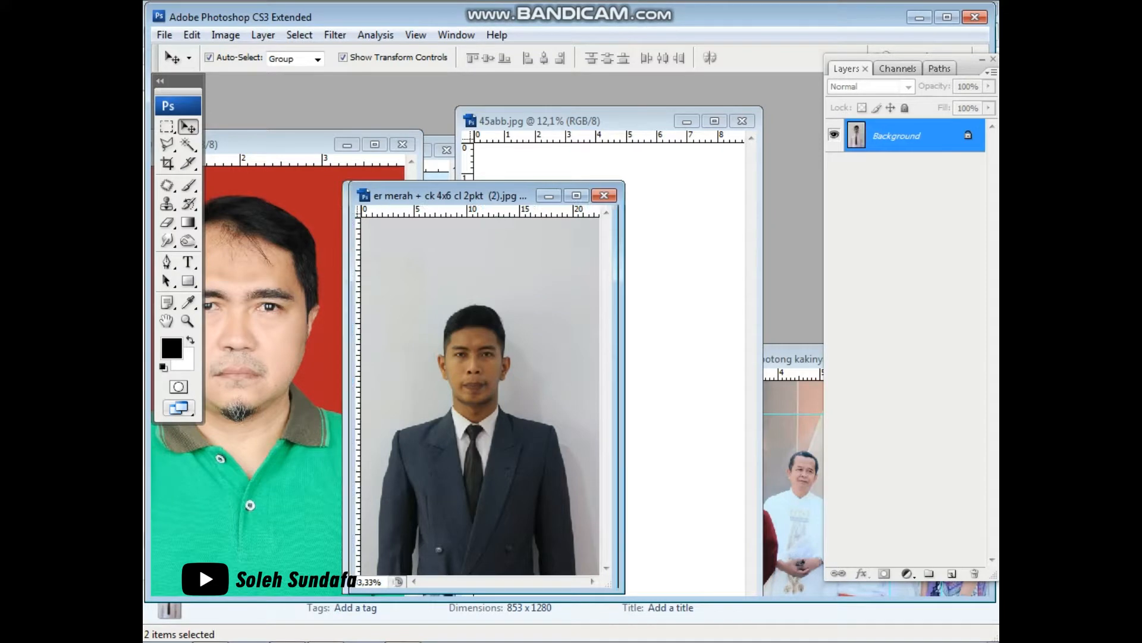
Step: Display the white-shirt portrait in full screen mode
key("ctrl+0")
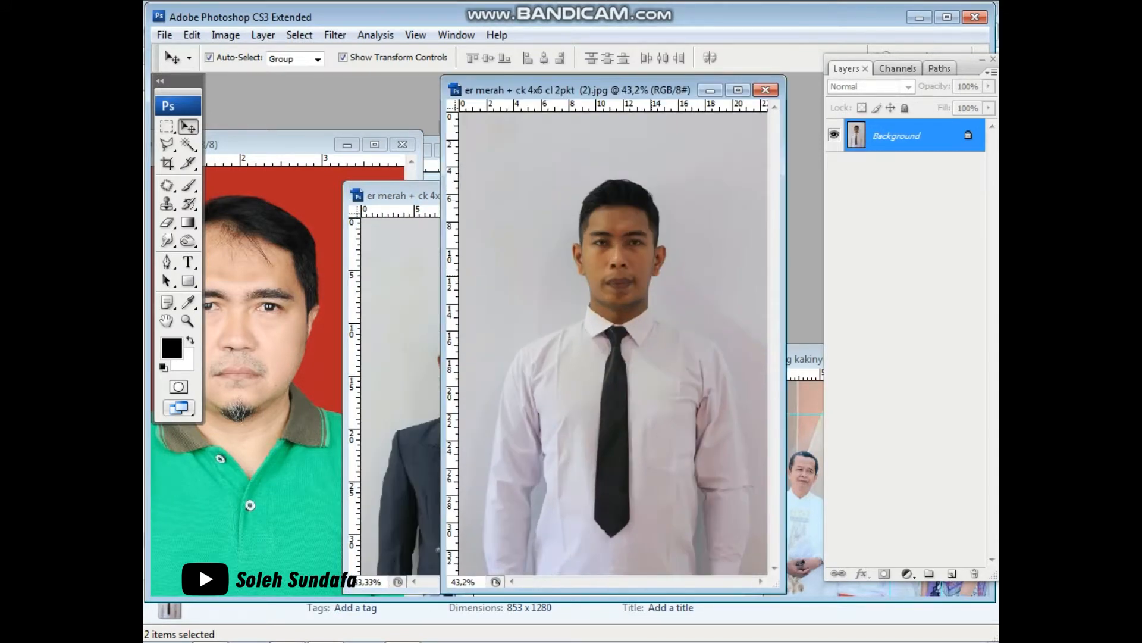
key("ctrl+plus")
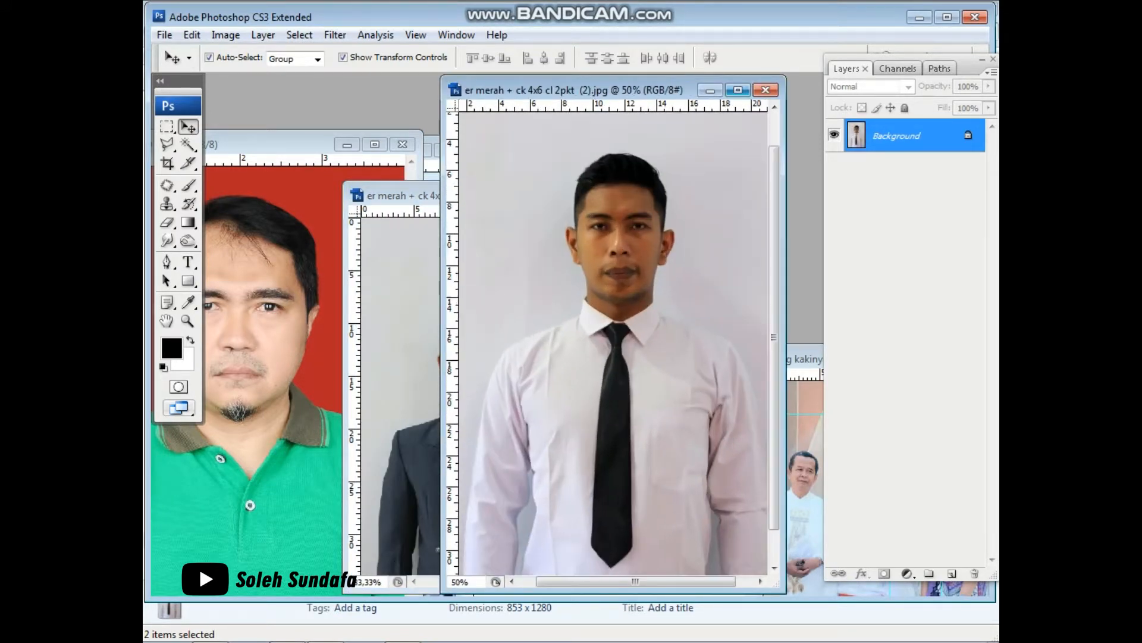
key("f")
key("ctrl+plus")
key("ctrl+m")
key("Escape")
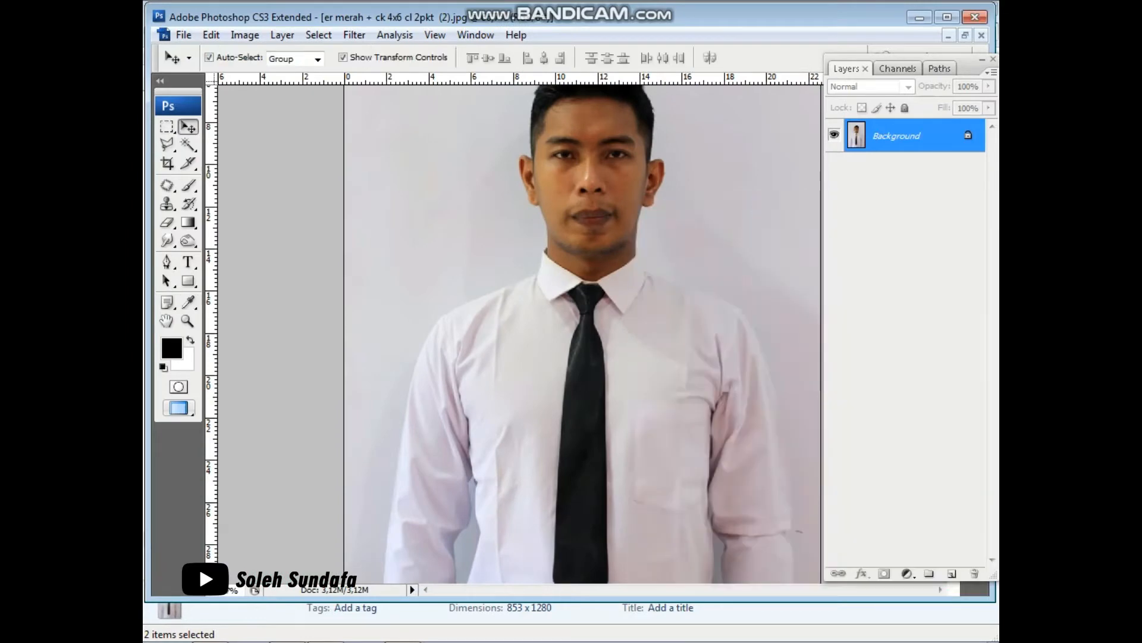
key("f")
Step: Brighten the white-shirt portrait by raising the midtones of the RGB curve
left_click_drag(659, 209, 618, 328)
key("ctrl+m")
left_click_drag(824, 369, 811, 358)
key("Return")
key("v")
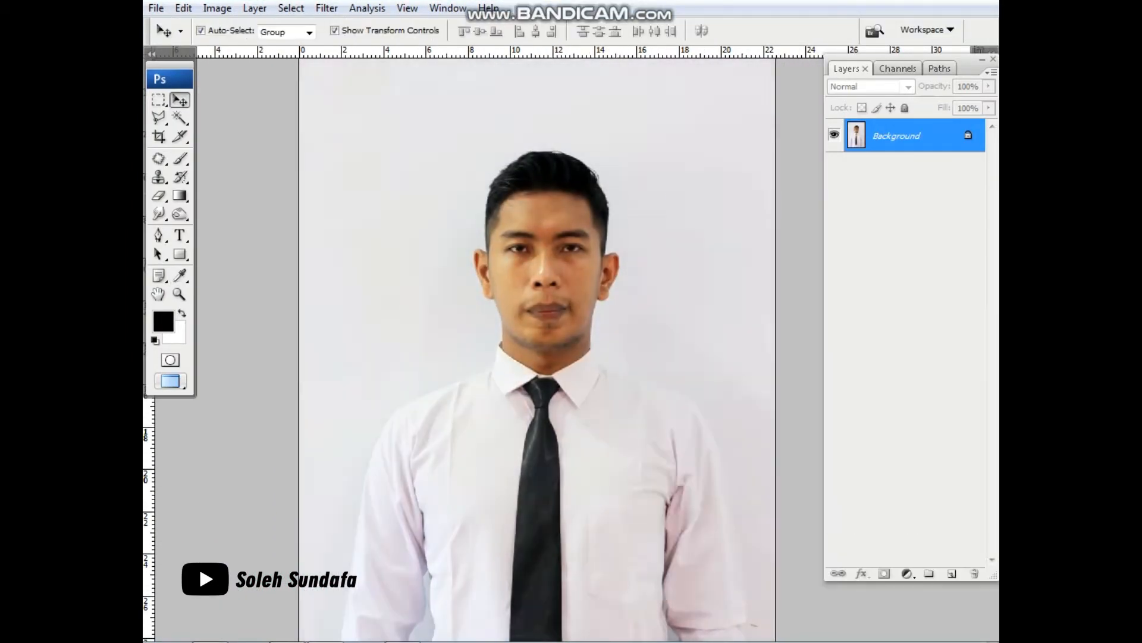
Step: Add a Curves adjustment layer that raises the RGB midtones to lighten the portrait further
key("ctrl+minus")
left_click(906, 574)
left_click(870, 324)
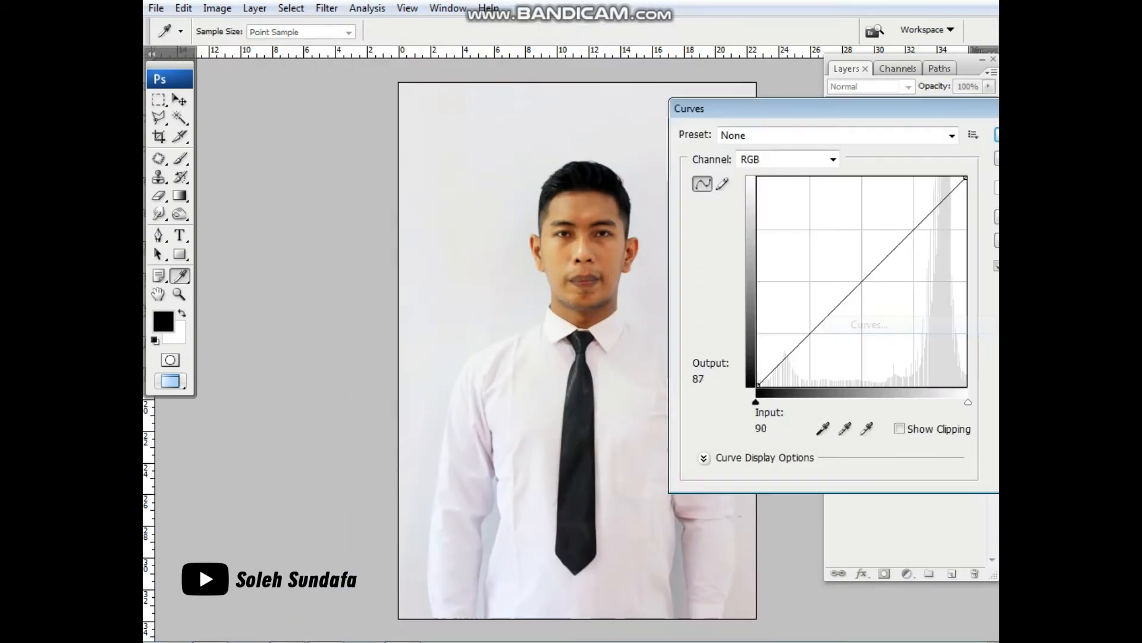
left_click(853, 274)
key("Return")
key("ctrl+plus")
left_click_drag(643, 238, 596, 357)
key("x")
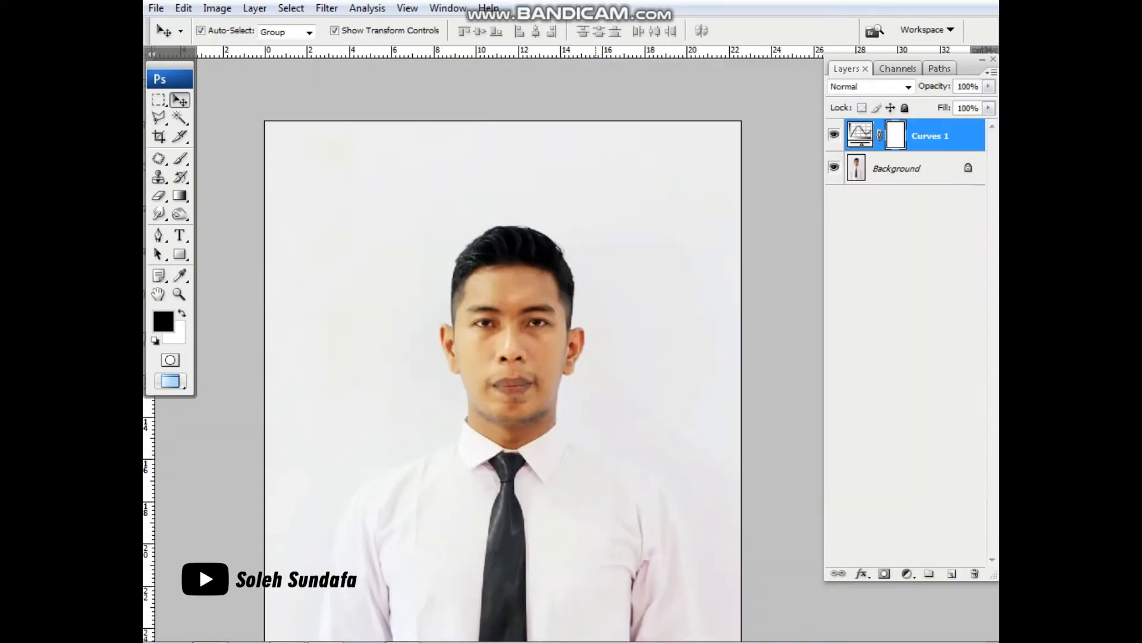
key("ctrl+e")
key("b")
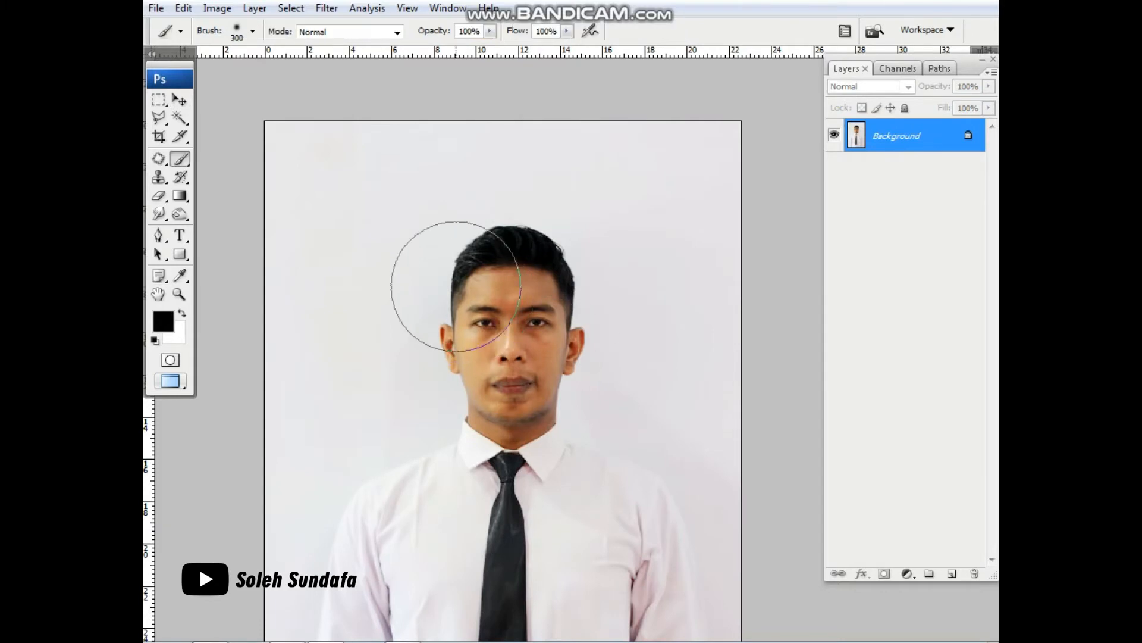
key("ctrl+plus")
left_click_drag(501, 417, 503, 431)
key("bracketleft")
key("bracketleft")
key("bracketleft")
key("bracketleft")
mouse_move(510, 484)
left_mouse_down()
mouse_move(520, 397)
mouse_move(529, 434)
left_mouse_up()
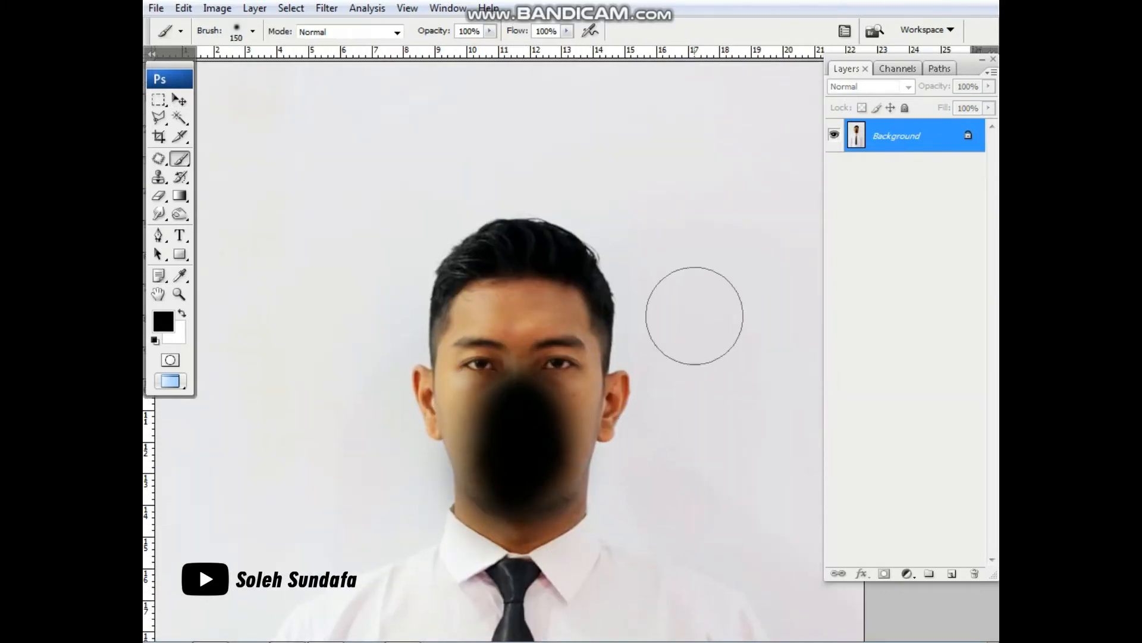
key("ctrl+z")
key("ctrl+alt+z")
Step: Limit the Curves brightening to the face by inverting its mask and painting white over the face, and merge the layer down
key("x")
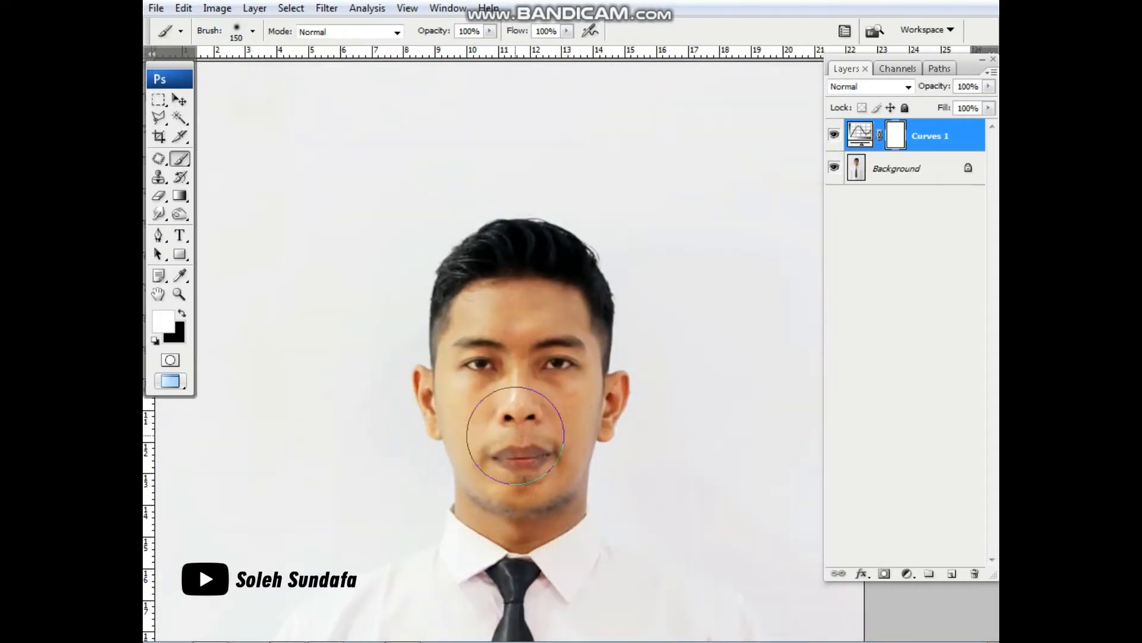
key("x")
key("ctrl+i")
key("x")
mouse_move(521, 423)
left_mouse_down()
mouse_move(508, 415)
mouse_move(520, 419)
mouse_move(510, 351)
mouse_move(528, 492)
left_mouse_up()
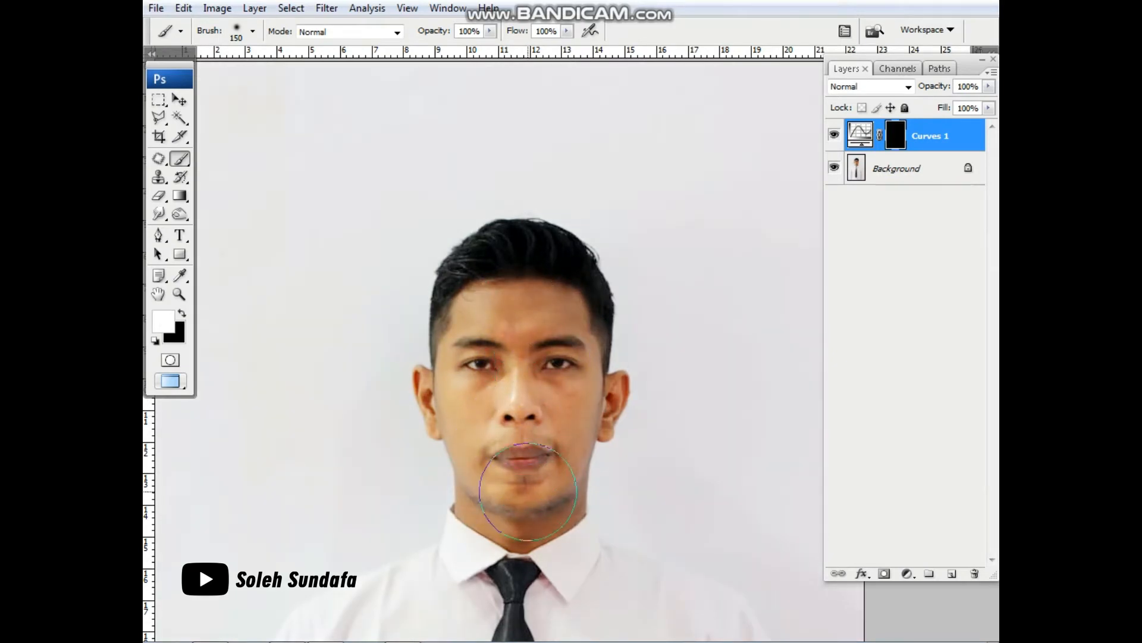
key("ctrl+0")
key("ctrl+e")
key("x")
Step: Try a Selective Color adjustment layer with the yellow amount of the Yellows set to -55%
left_click(907, 573)
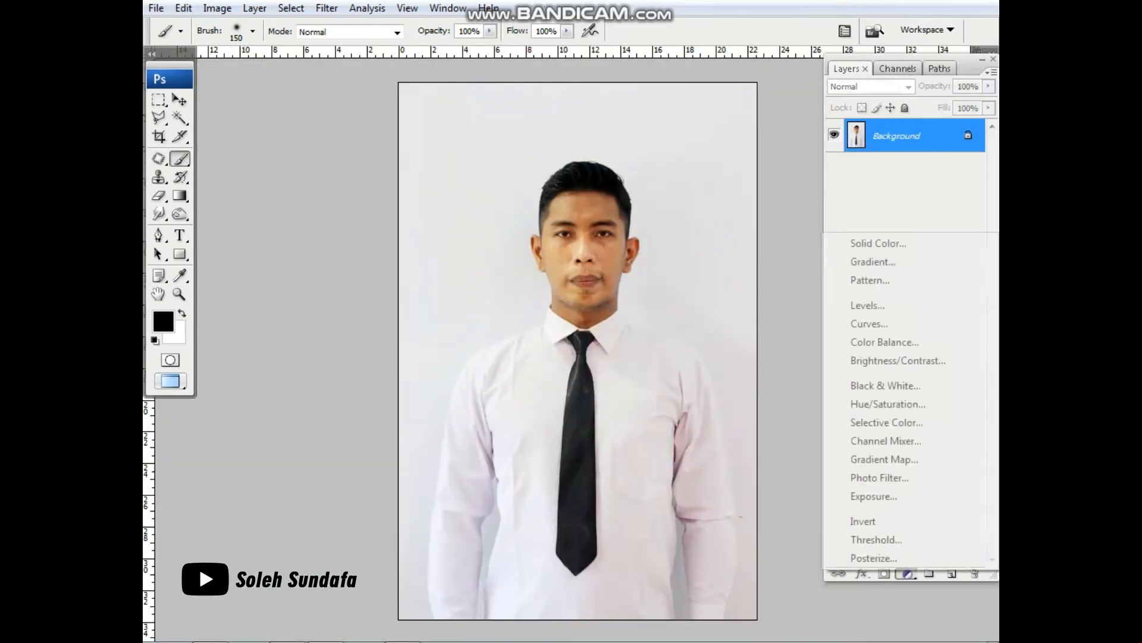
left_click(874, 557)
key("Escape")
left_click(907, 574)
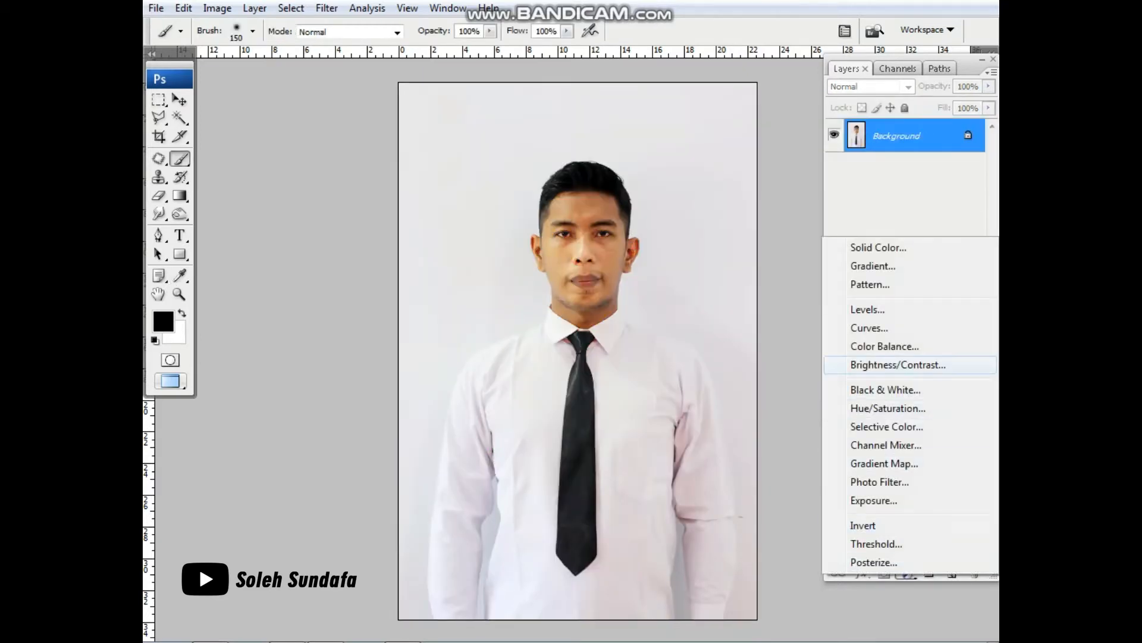
left_click(887, 426)
left_click(827, 136)
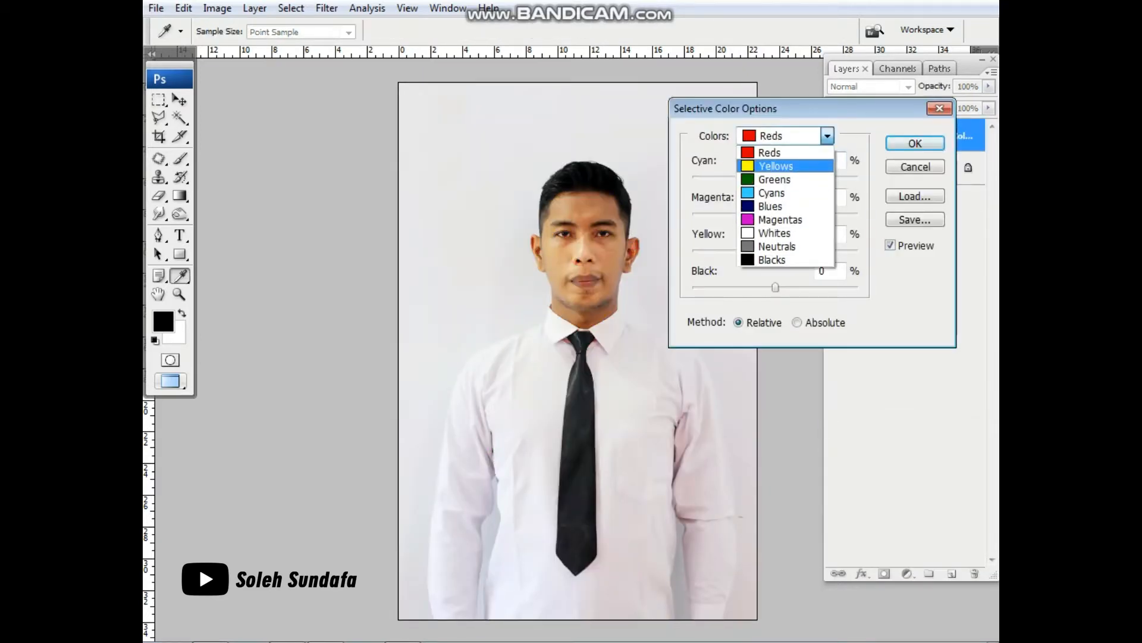
left_click(773, 162)
left_click_drag(775, 288, 785, 287)
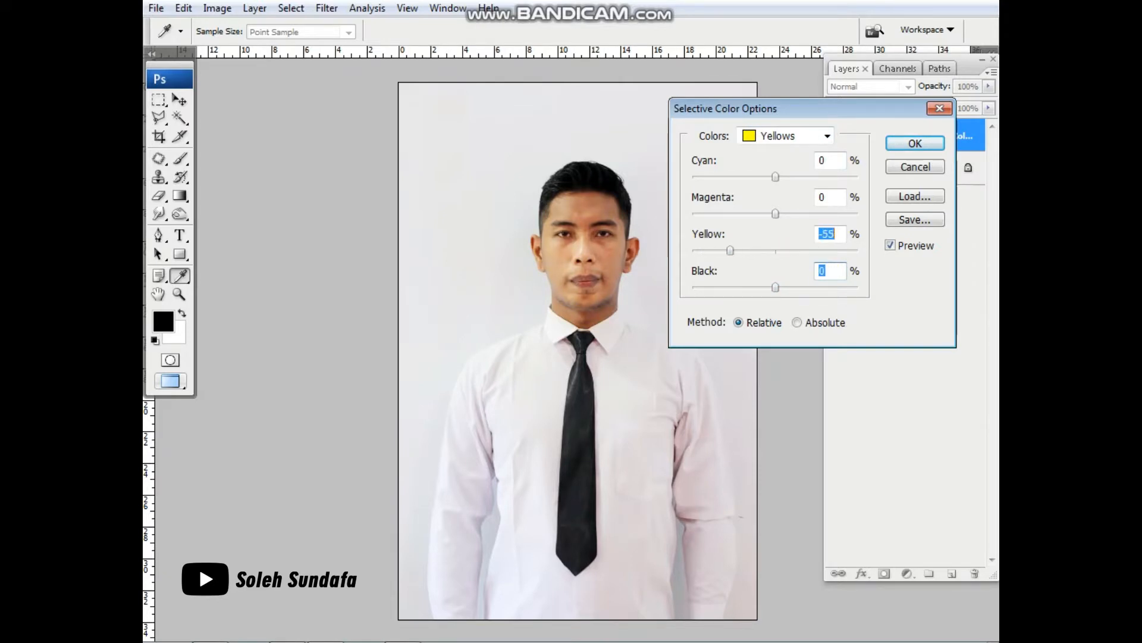
key("Return")
Step: Compare the face with and without the Selective Color adjustment, and delete that adjustment layer
scroll(605, 286, "up", 5)
scroll(605, 286, "down", 1)
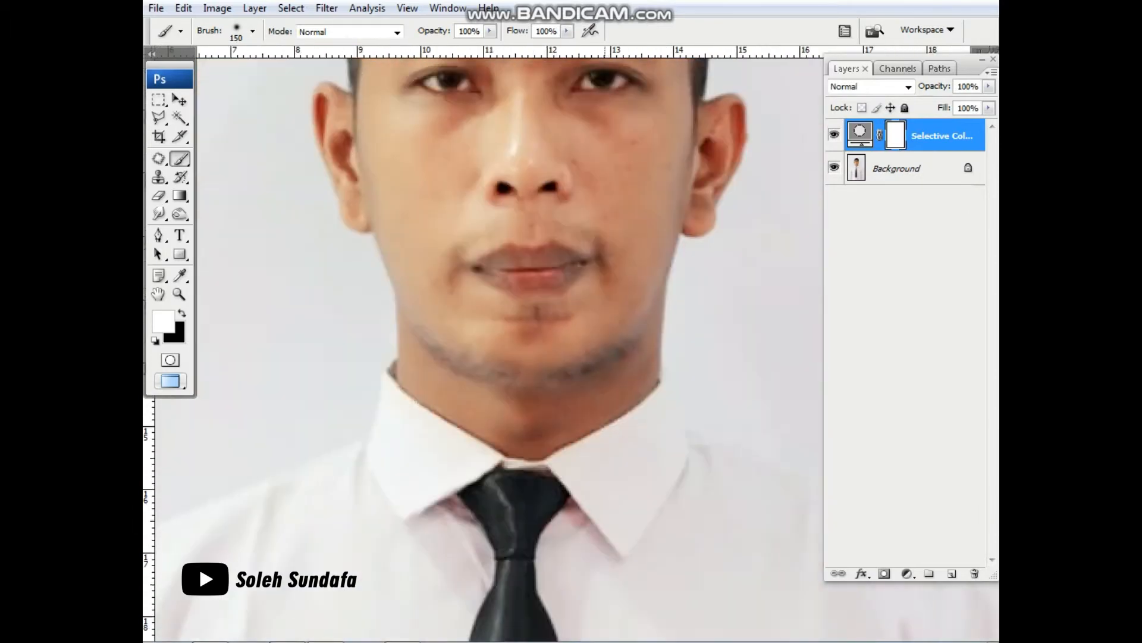
scroll(604, 286, "down", 2)
left_click(834, 135)
left_click(834, 135)
scroll(564, 297, "up", 2)
left_click(834, 135)
key("Delete")
key("x")
key("ctrl+m")
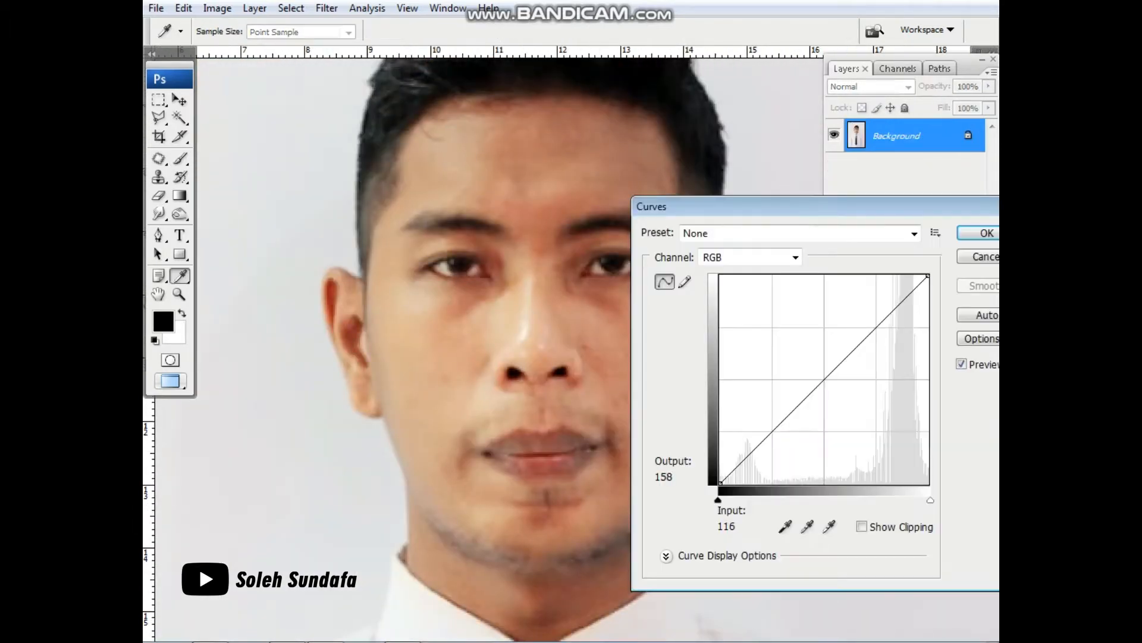
key("Escape")
Step: Duplicate the background layer, enlarge the copy to 131.1% around the person, and merge it down
key("ctrl+0")
key("ctrl+j")
key("ctrl+t")
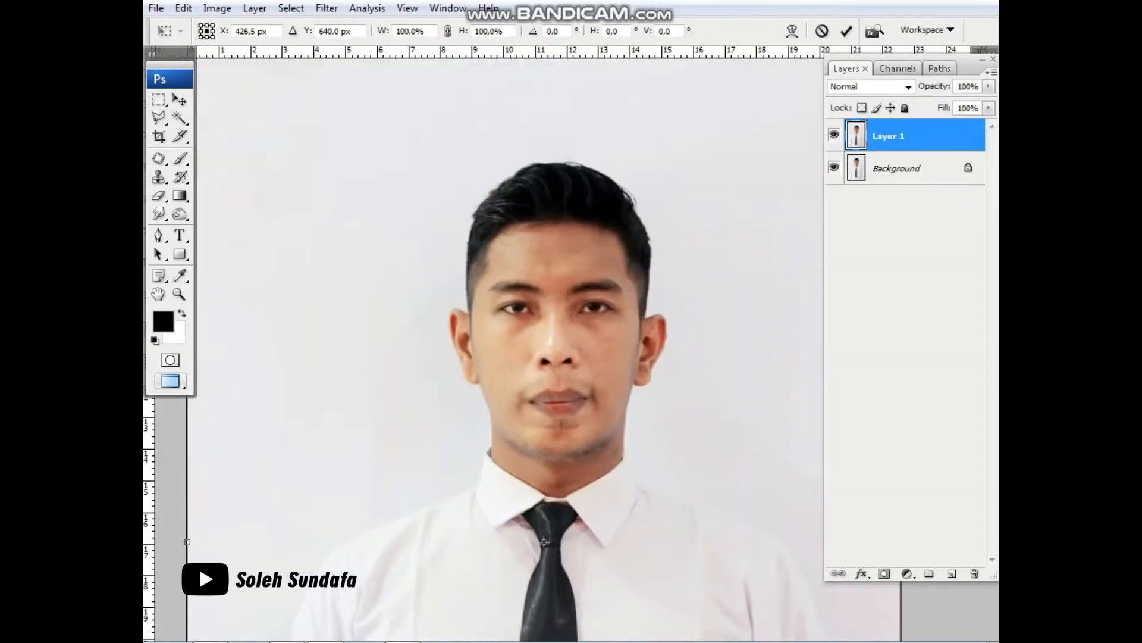
key("ctrl+minus")
key("ctrl+minus")
key("ctrl+minus")
key("ctrl+minus")
left_click_drag(488, 485, 456, 539)
left_click_drag(572, 364, 573, 366)
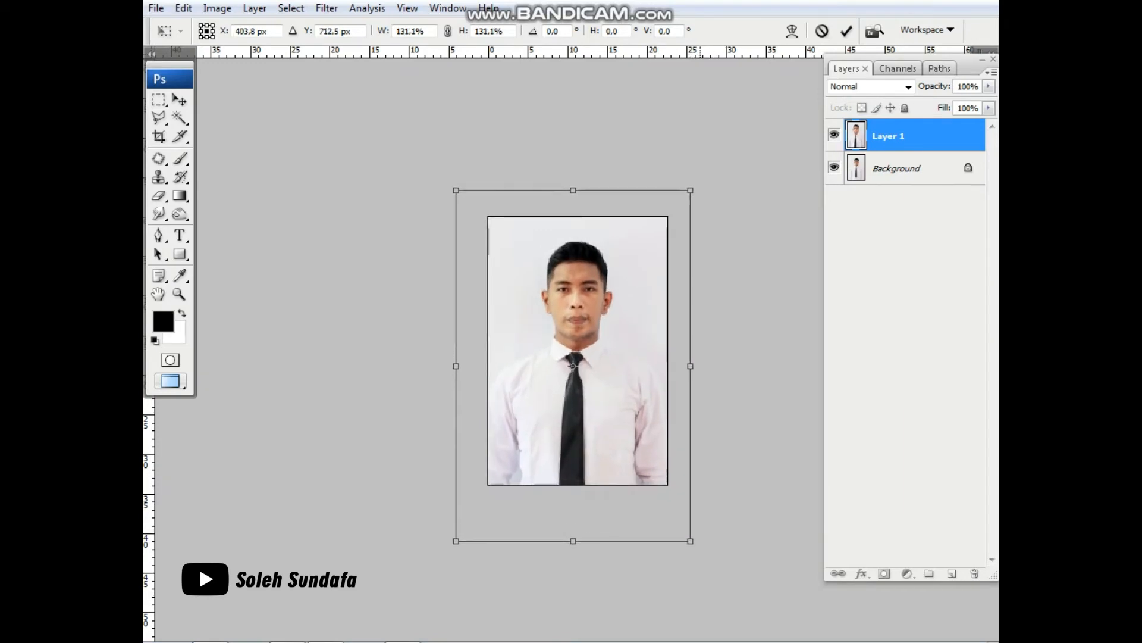
key("Return")
key("ctrl+plus")
key("ctrl+plus")
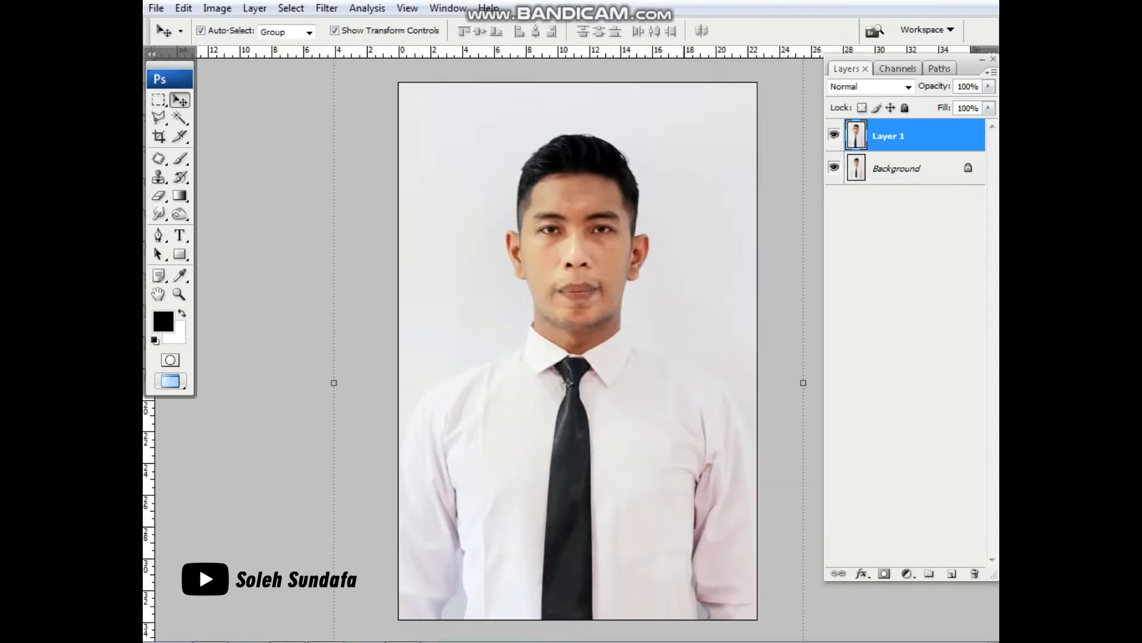
key("ctrl+e")
Step: Duplicate the enlarged portrait to a new layer and fill the background layer with red 9f0a0a
key("ctrl+j")
left_click(897, 168)
key("ctrl+plus")
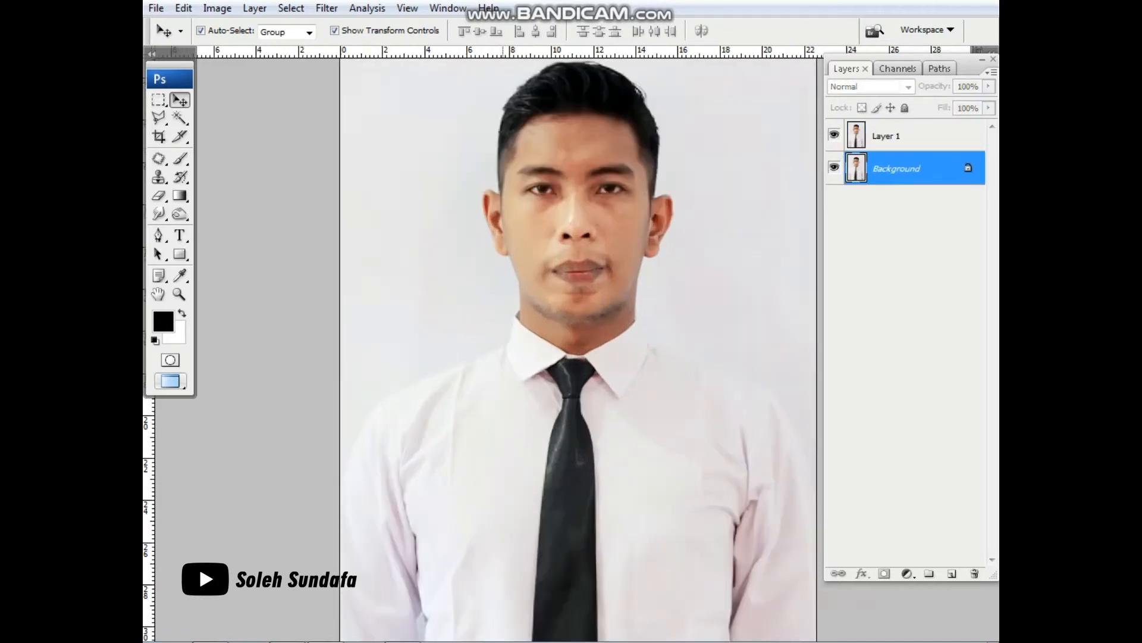
key("ctrl+plus")
left_click_drag(541, 238, 507, 472)
left_click(178, 337)
left_click(856, 406)
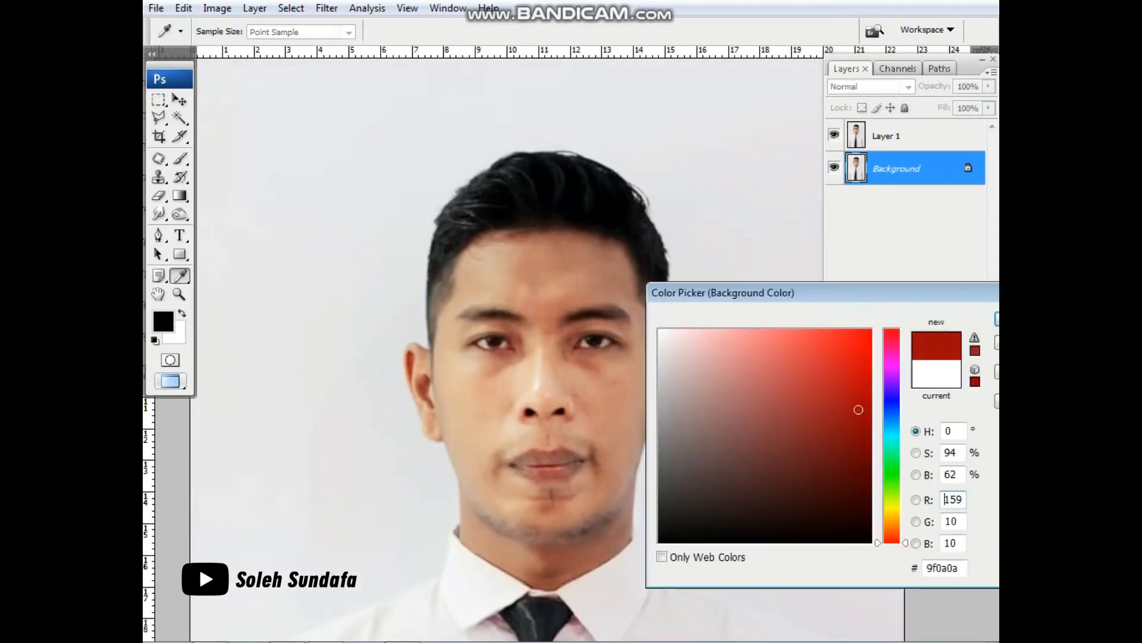
key("Return")
key("ctrl+BackSpace")
Step: Add a layer mask to the portrait on Layer 1
left_click(897, 136)
key("ctrl+0")
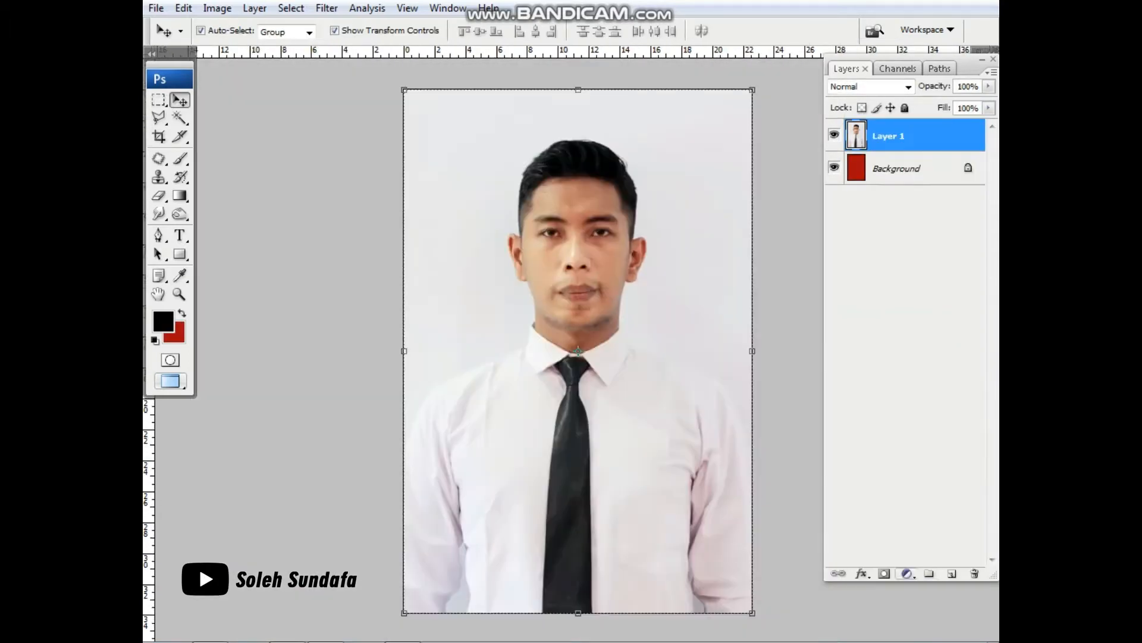
left_click(884, 573)
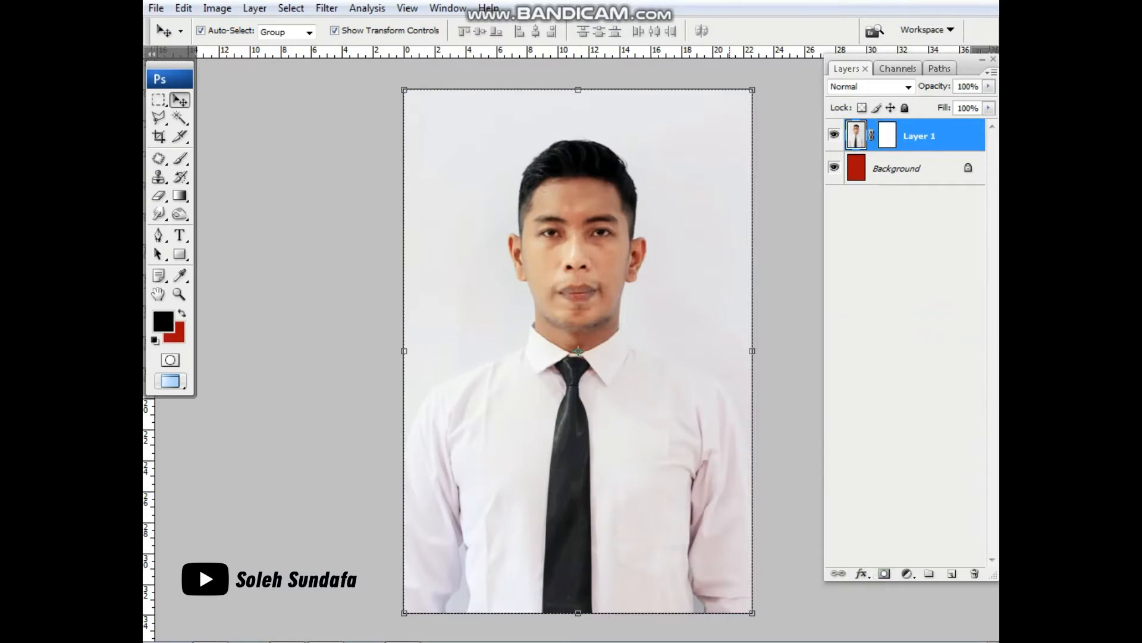
Step: Extract the portrait on Layer 1, highlighting the hair outline and a line across both sides at ear level, with the area below retained
key("alt+ctrl+x")
left_click(466, 196)
key("b")
key("ctrl+plus")
mouse_move(419, 99)
left_mouse_down()
mouse_move(452, 173)
mouse_move(419, 264)
mouse_move(428, 354)
mouse_move(171, 300)
left_mouse_up()
key("bracketleft")
key("bracketleft")
key("ctrl+minus")
mouse_move(468, 239)
left_mouse_down()
mouse_move(457, 411)
mouse_move(571, 110)
left_mouse_up()
key("ctrl+minus")
mouse_move(541, 165)
left_mouse_down()
mouse_move(398, 232)
mouse_move(664, 225)
left_mouse_up()
key("bracketright")
key("bracketright")
key("bracketright")
key("bracketright")
mouse_move(606, 238)
left_mouse_down()
mouse_move(488, 191)
mouse_move(628, 397)
mouse_move(599, 448)
mouse_move(600, 272)
left_mouse_up()
key("bracketleft")
key("bracketleft")
key("bracketleft")
key("bracketleft")
key("bracketleft")
key("bracketleft")
key("bracketleft")
key("bracketleft")
key("ctrl+plus")
key("bracketleft")
key("bracketleft")
left_click_drag(634, 189, 631, 291)
key("bracketleft")
key("bracketleft")
key("bracketleft")
key("bracketleft")
mouse_move(622, 250)
left_mouse_down()
mouse_move(613, 298)
mouse_move(735, 239)
left_mouse_up()
key("ctrl+0")
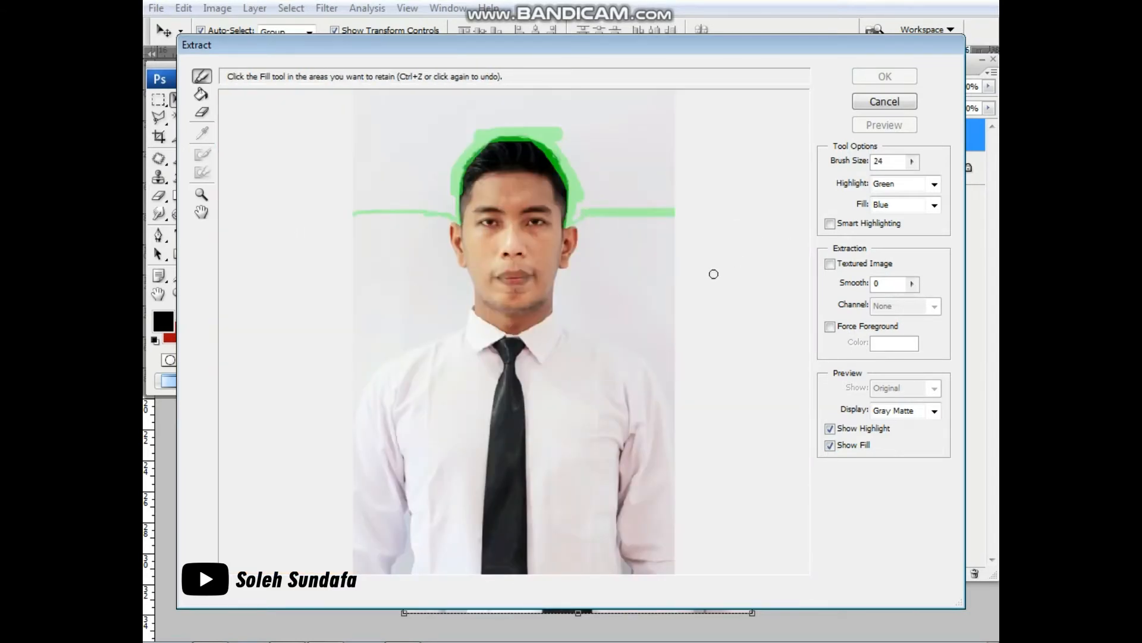
key("g")
left_click(666, 277)
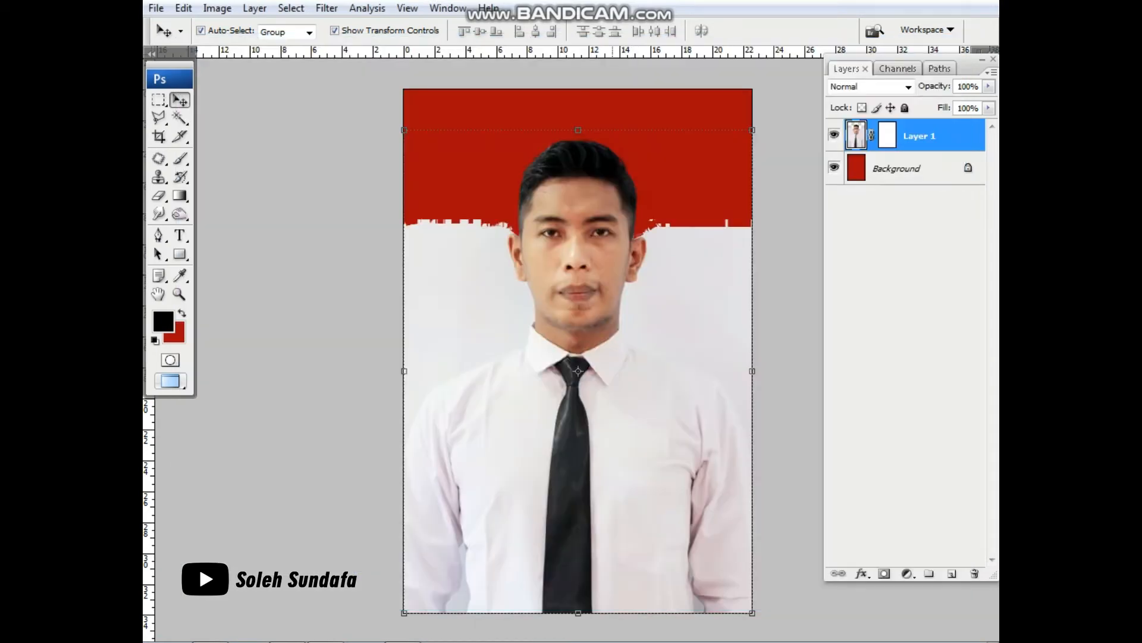
Step: Trace a Pen path from the photo's left edge along the sleeve and shoulder up to the shirt collar
key("f")
left_click_drag(613, 416, 728, 301)
key("ctrl+plus")
key("ctrl+plus")
key("ctrl+plus")
key("ctrl+plus")
key("ctrl+plus")
left_click_drag(398, 433, 498, 425)
key("p")
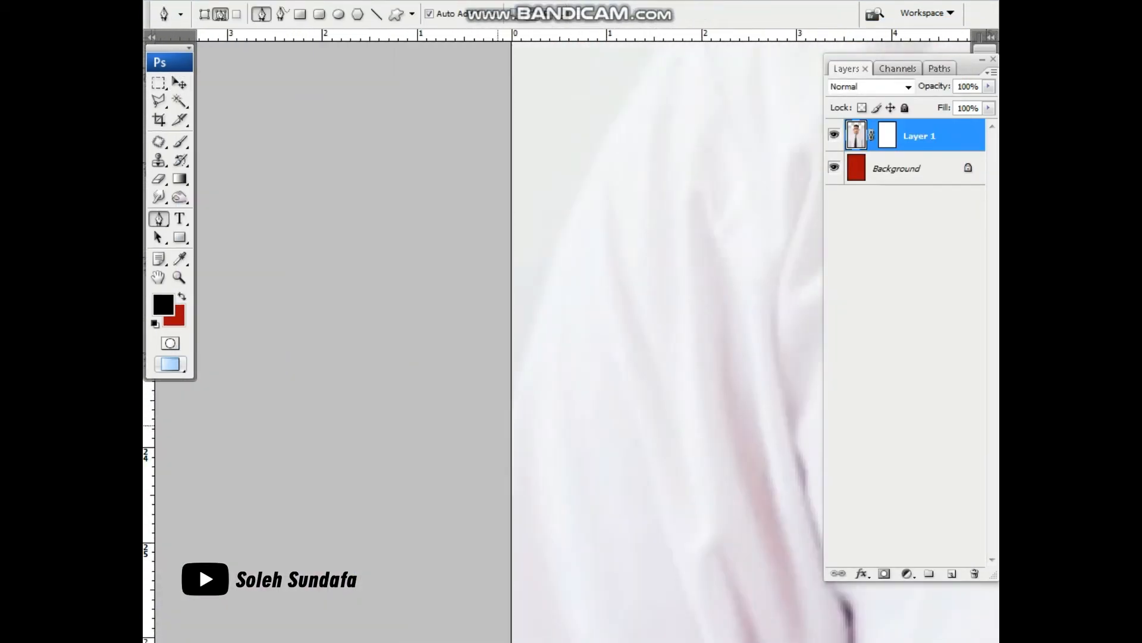
left_click_drag(551, 214, 474, 373)
left_click_drag(557, 258, 608, 190)
left_click_drag(801, 149, 580, 363)
left_click_drag(594, 276, 722, 225)
left_click_drag(744, 178, 335, 405)
left_click_drag(563, 337, 579, 313)
key("ctrl+plus")
left_click_drag(595, 211, 551, 394)
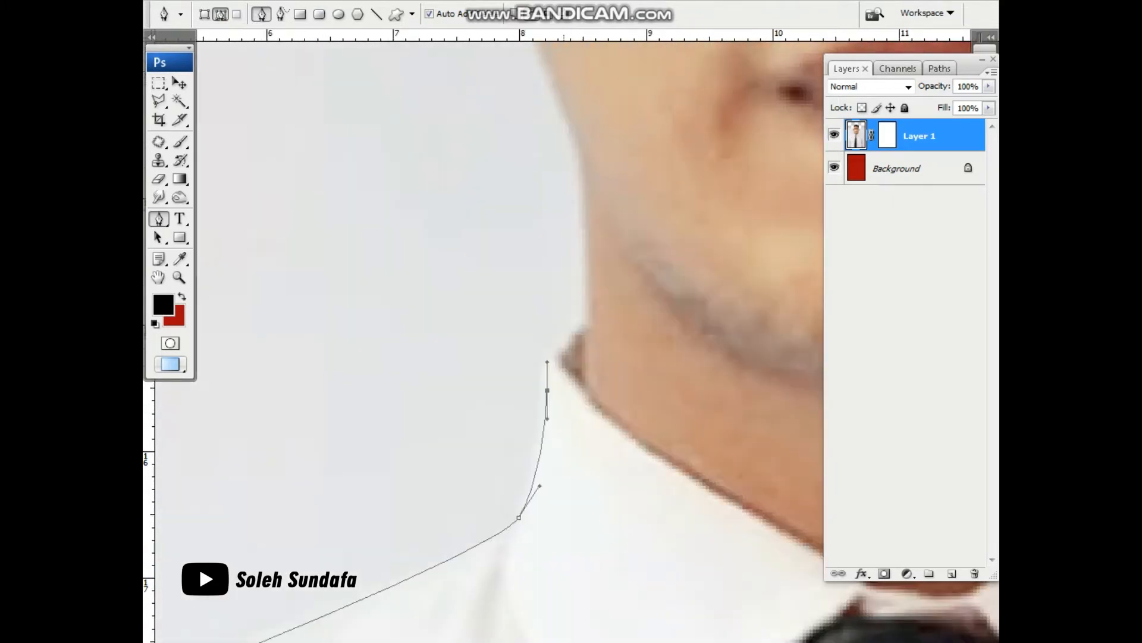
Step: Continue the Pen path along the collar, neck, jaw and left-hand ear, and close it outside the photo's left edge
left_click_drag(582, 179, 597, 405)
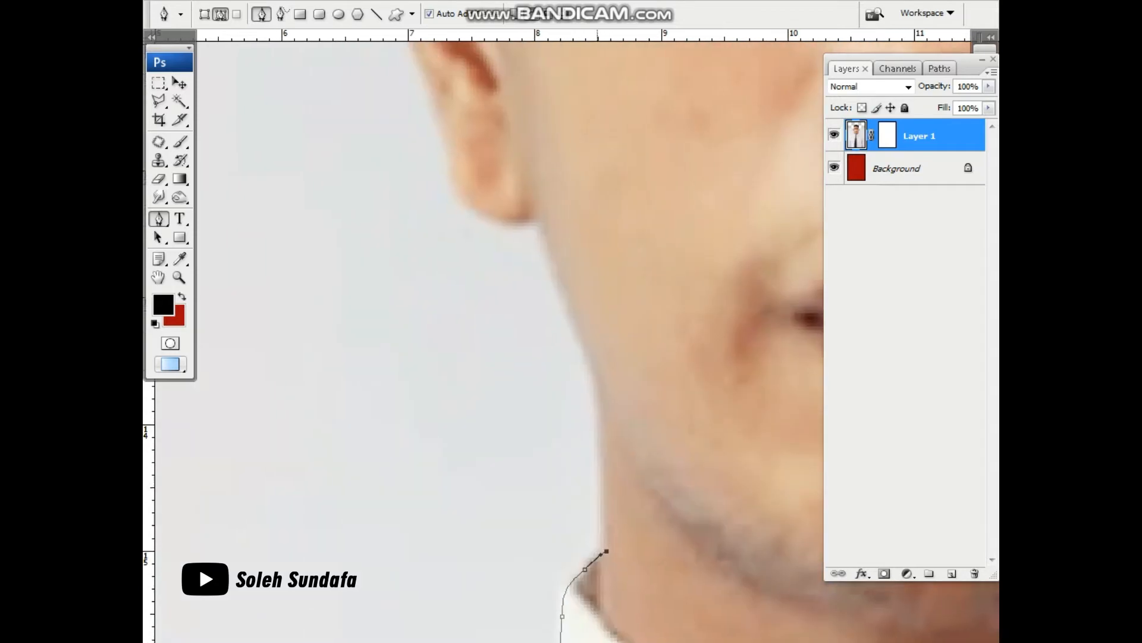
left_click_drag(565, 277, 627, 442)
left_click_drag(539, 371, 612, 621)
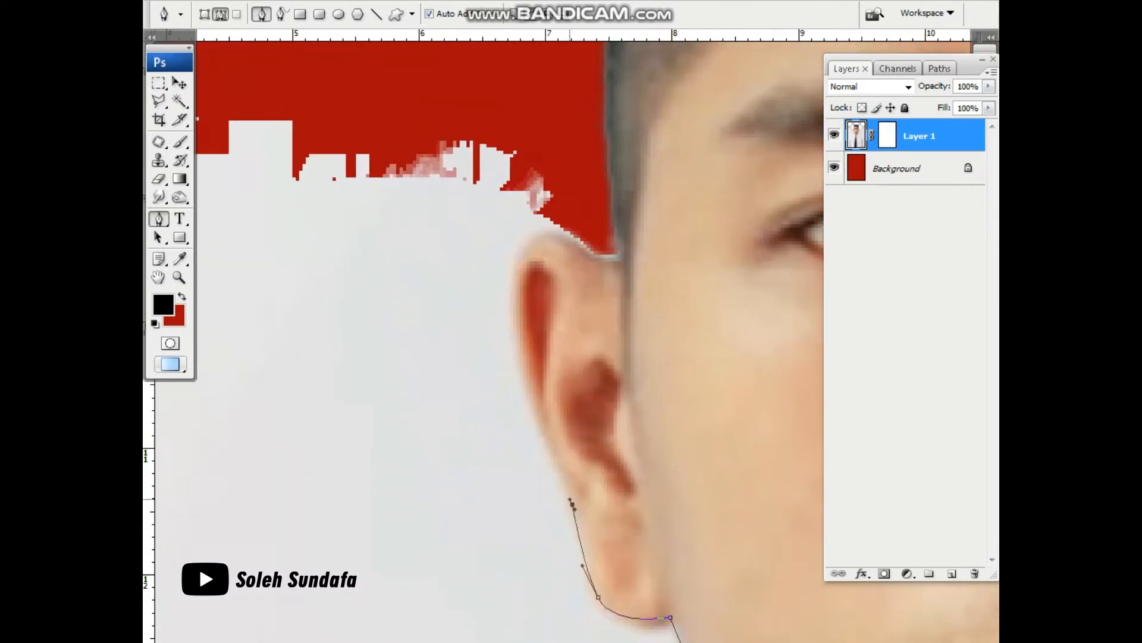
left_click_drag(518, 476, 537, 610)
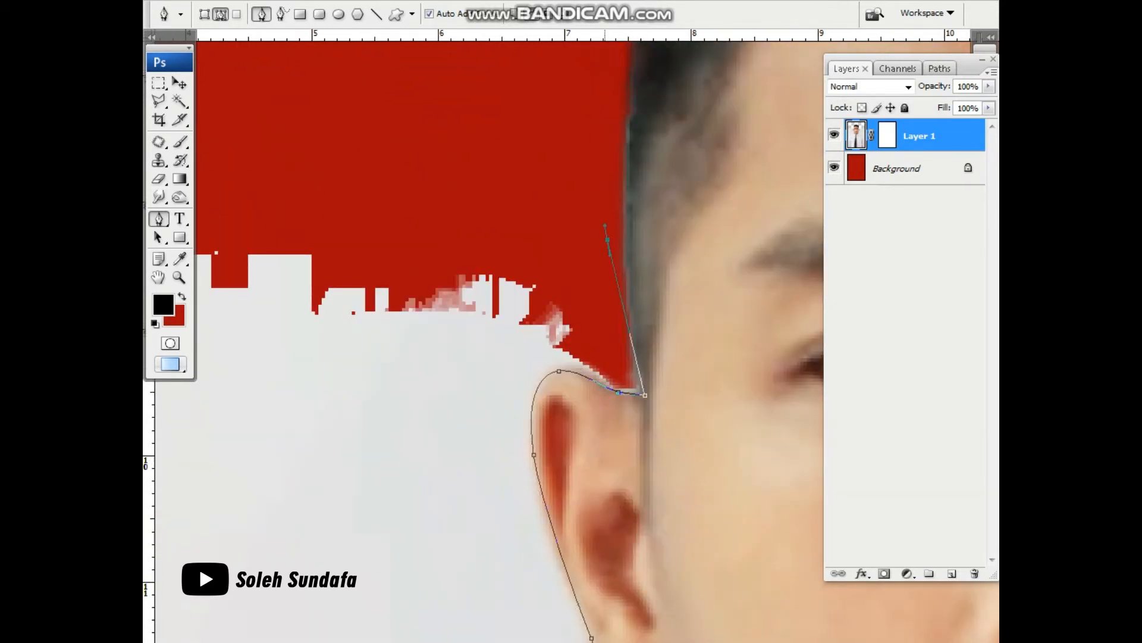
key("ctrl+0")
left_click_drag(320, 245, 311, 302)
left_click_drag(312, 388, 326, 408)
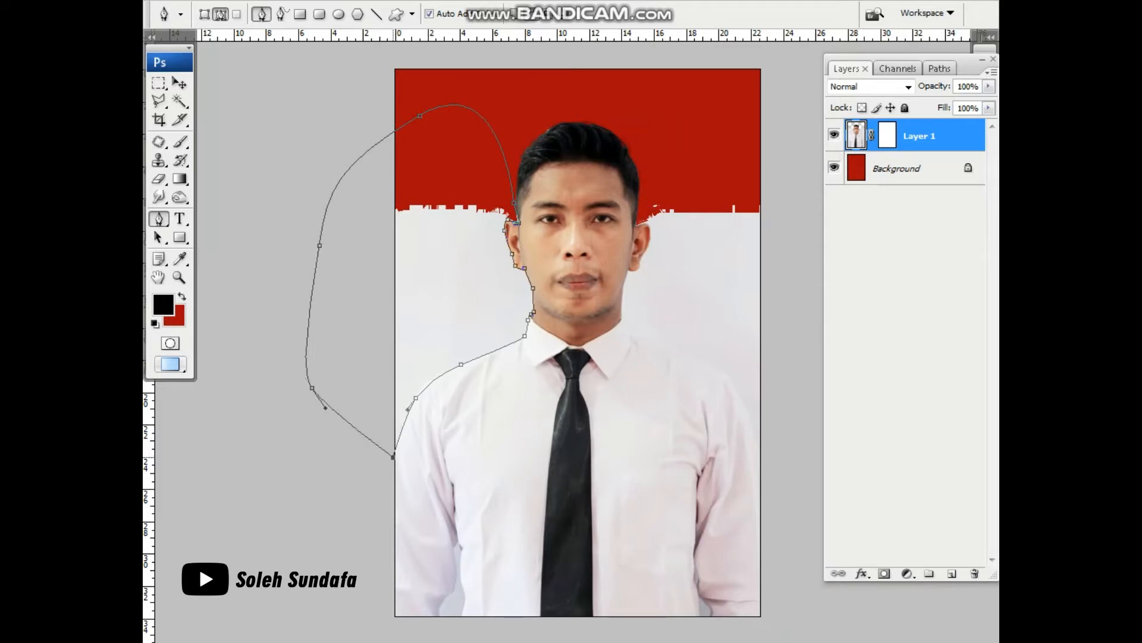
Step: Convert the path to a selection and hide the white backdrop inside it on Layer 1's mask
right_click(510, 250)
left_click(569, 331)
key("Return")
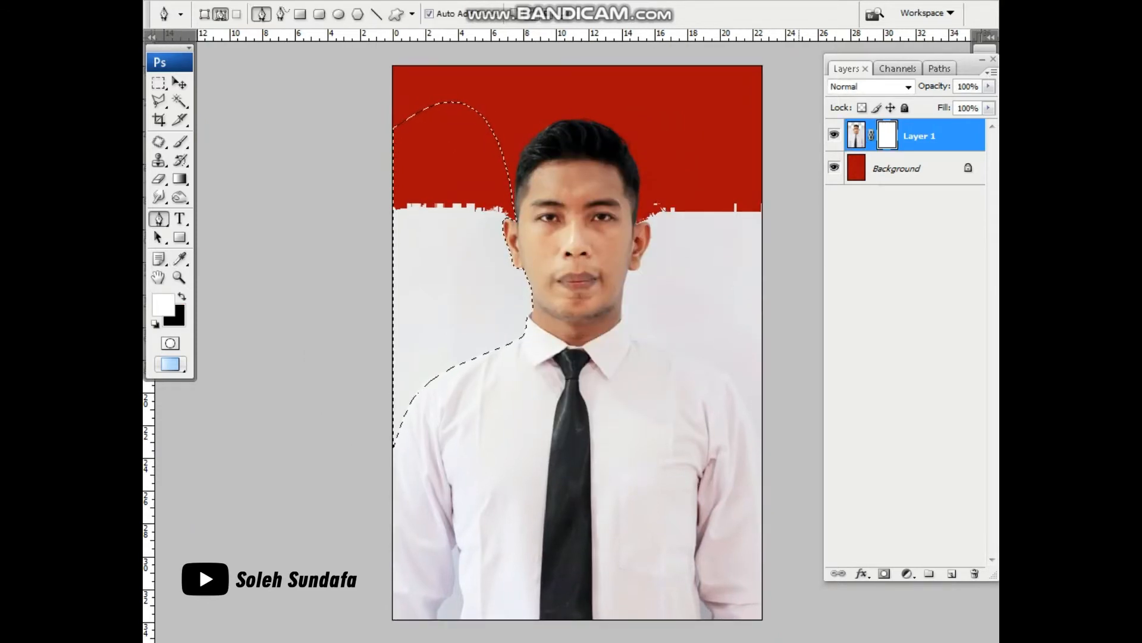
key("Delete")
Step: Start a Pen path at the hairline above the right-hand ear and curve it over the ear's upper edge
key("z")
left_click_drag(510, 217, 541, 297)
key("ctrl+0")
left_click(598, 268)
left_click_drag(605, 188, 666, 282)
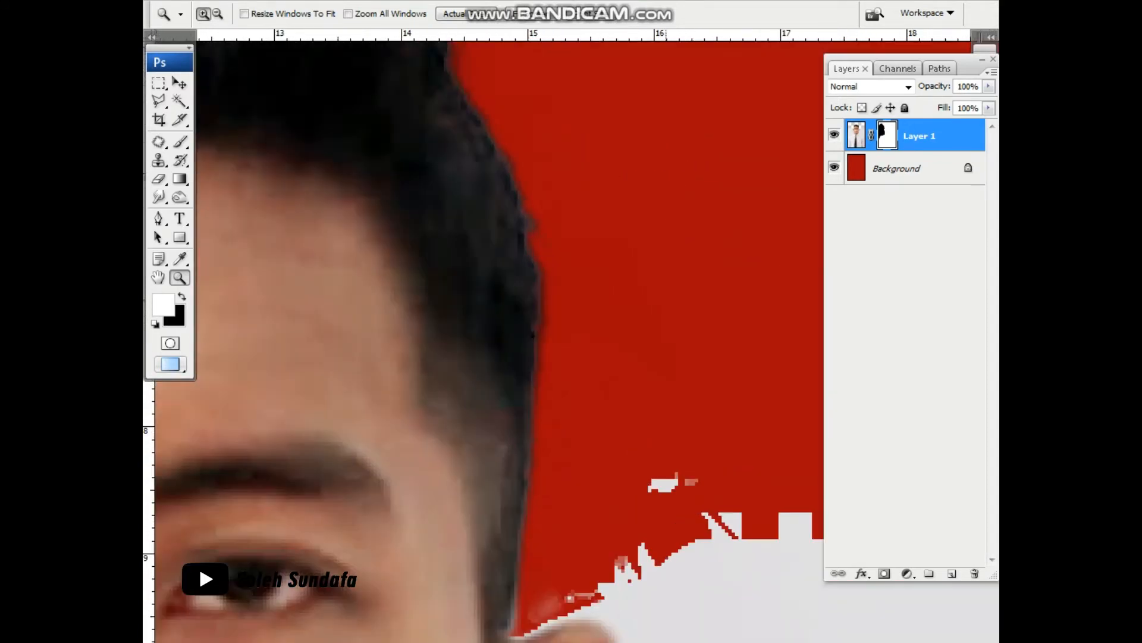
left_click(539, 444)
key("p")
left_click(679, 169)
left_click_drag(607, 448, 619, 269)
left_click_drag(619, 269, 609, 279)
left_click_drag(539, 407, 556, 412)
left_click_drag(664, 410, 662, 327)
left_click_drag(680, 384, 679, 386)
left_click_drag(679, 386, 670, 198)
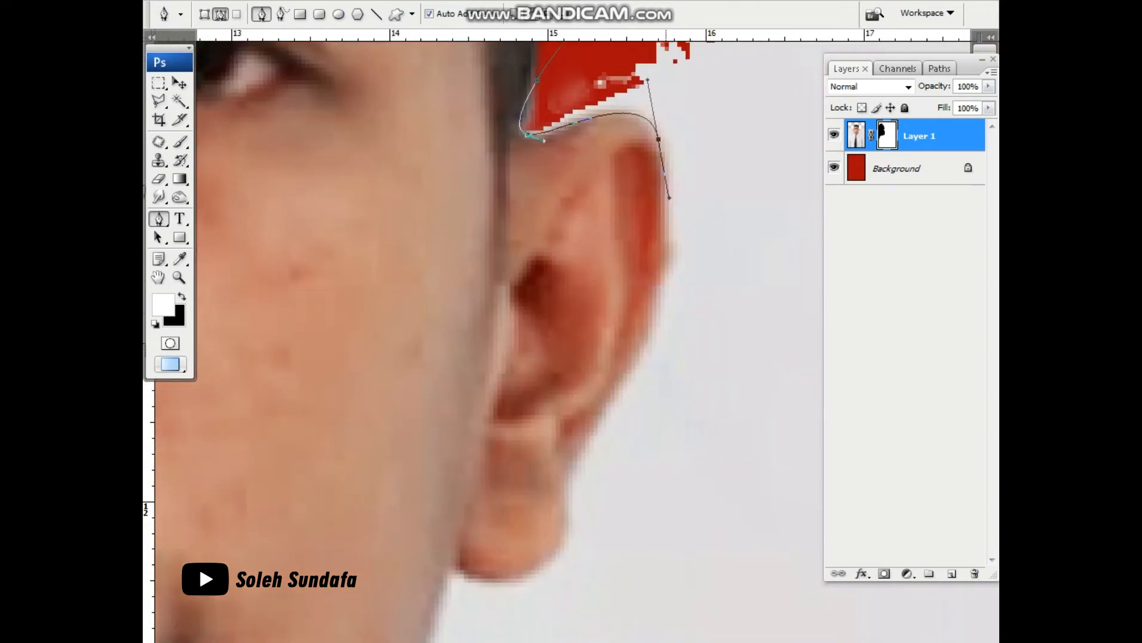
Step: Continue the Pen path down the right-hand ear's outer edge and around the lobe to the jaw
left_click_drag(622, 387, 615, 397)
left_click_drag(615, 398, 626, 223)
left_click_drag(577, 334, 578, 339)
left_click_drag(577, 338, 579, 266)
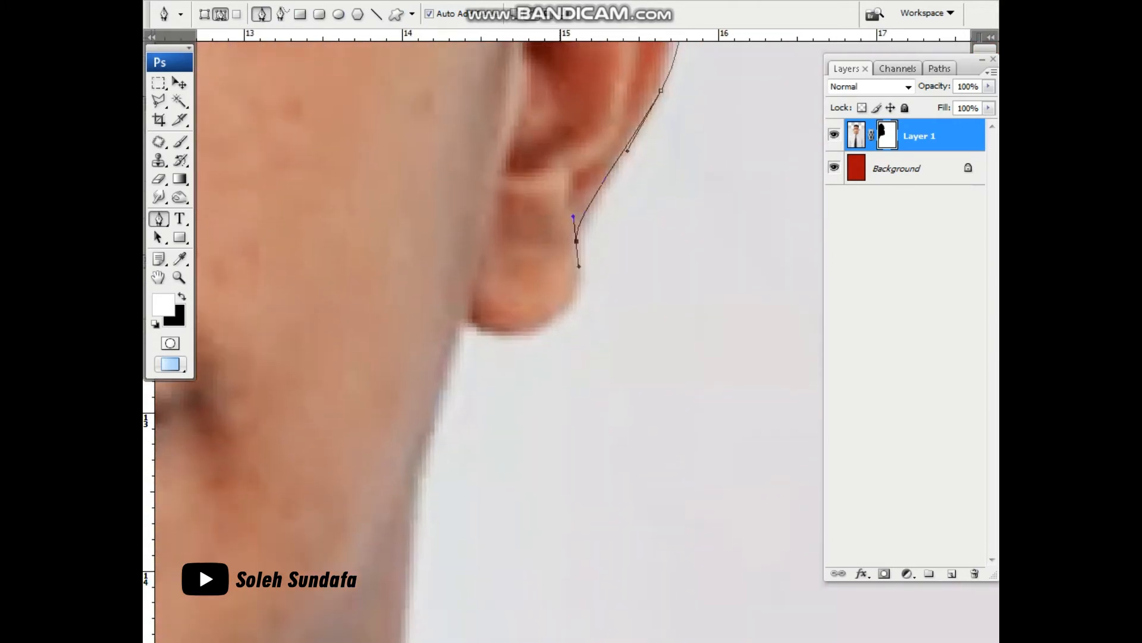
left_click_drag(464, 322, 501, 135)
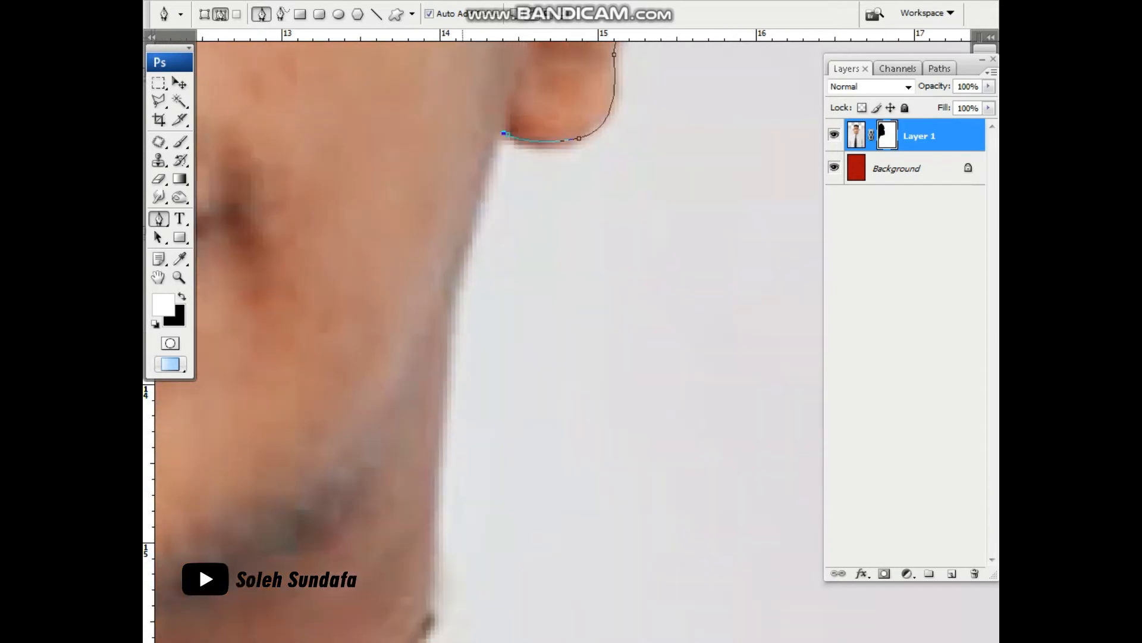
Step: Extend the Pen path down the jaw and neck to the shirt collar
left_click_drag(455, 325, 452, 338)
key("ctrl+minus")
left_click_drag(452, 338, 467, 152)
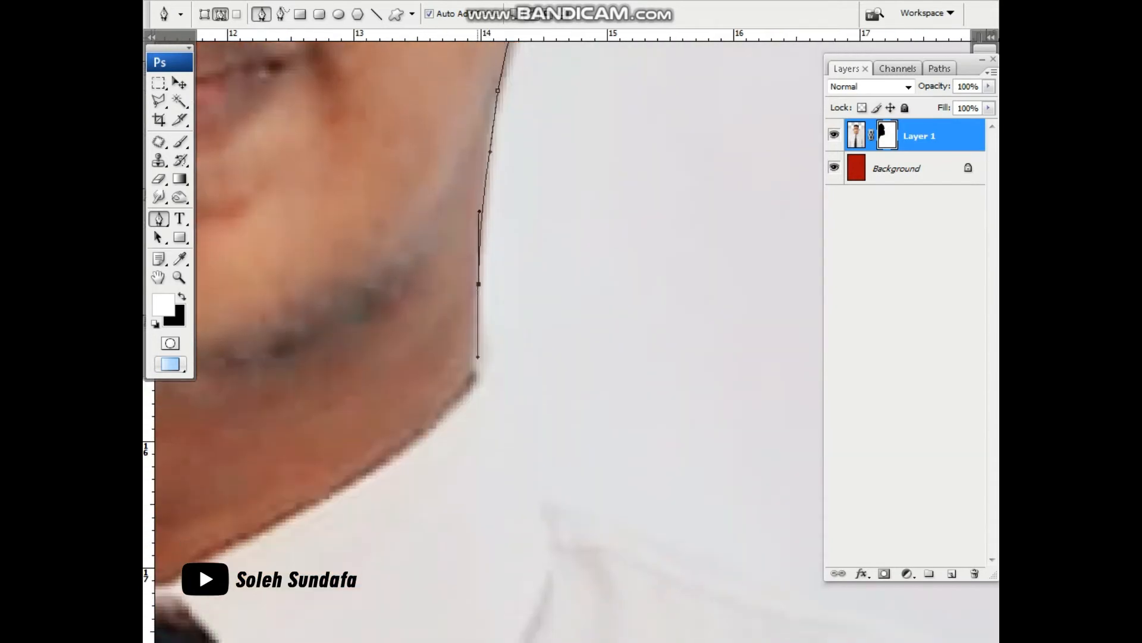
key("ctrl+minus")
left_click_drag(494, 375, 465, 283)
Step: Continue the Pen path along the collar, shoulder and sleeve, and close it outside the photo's right edge
key("ctrl+minus")
left_click_drag(511, 360, 369, 303)
left_click_drag(780, 405, 622, 291)
left_click_drag(641, 372, 660, 412)
left_click_drag(661, 413, 501, 129)
left_click_drag(604, 408, 625, 599)
key("ctrl+minus")
key("ctrl+minus")
key("ctrl+minus")
left_click_drag(662, 280, 575, 193)
left_click(521, 176)
Step: Convert the path to a selection, hide the white backdrop inside it on Layer 1's mask, and deselect
right_click(521, 176)
left_click(573, 275)
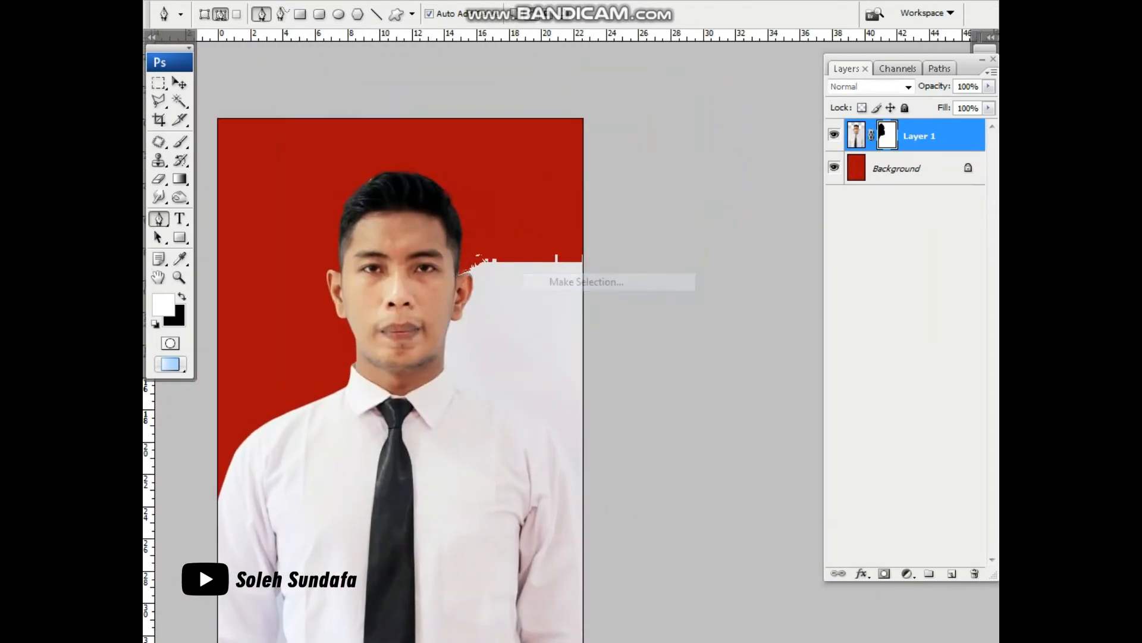
key("Return")
key("ctrl+shift+i")
key("ctrl+0")
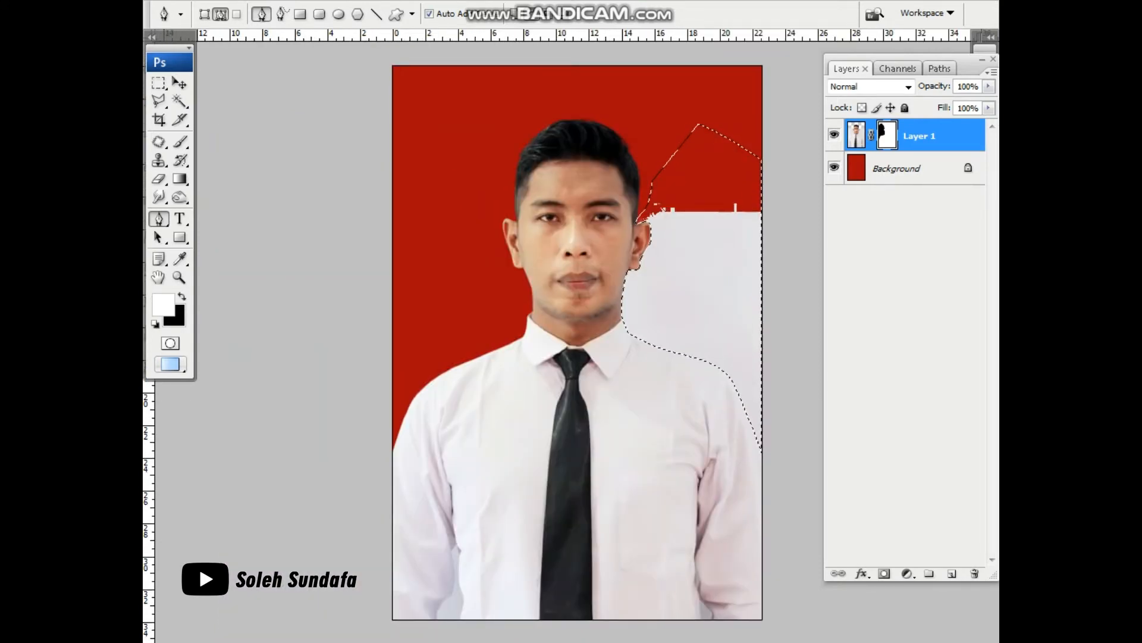
key("Delete")
key("ctrl+d")
Step: Outline the pale fringe along the right-hand side of the jaw and neck with the Polygonal Lasso
key("z")
left_click_drag(616, 185, 758, 45)
key("ctrl+minus")
left_click_drag(595, 89, 671, 146)
key("ctrl+plus")
key("ctrl+plus")
left_click_drag(790, 479, 627, 264)
left_click(628, 319)
key("l")
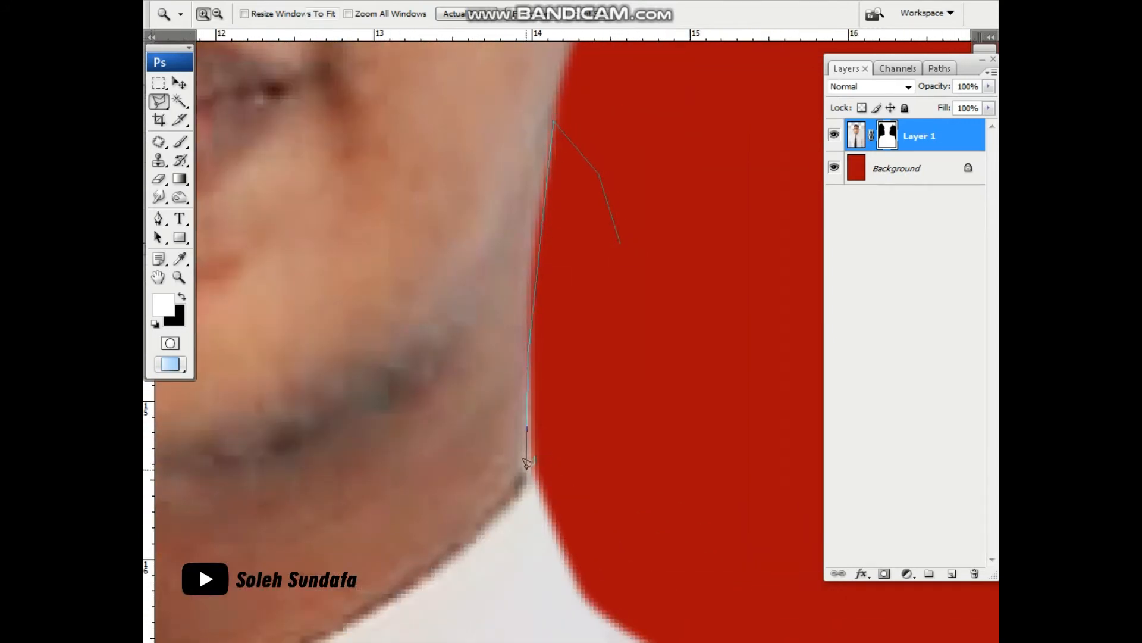
left_click(643, 503)
left_click(620, 243)
Step: Feather the selection by 0.4 pixels, hide the pale neck fringe on Layer 1's mask, and deselect
key("ctrl+alt+d")
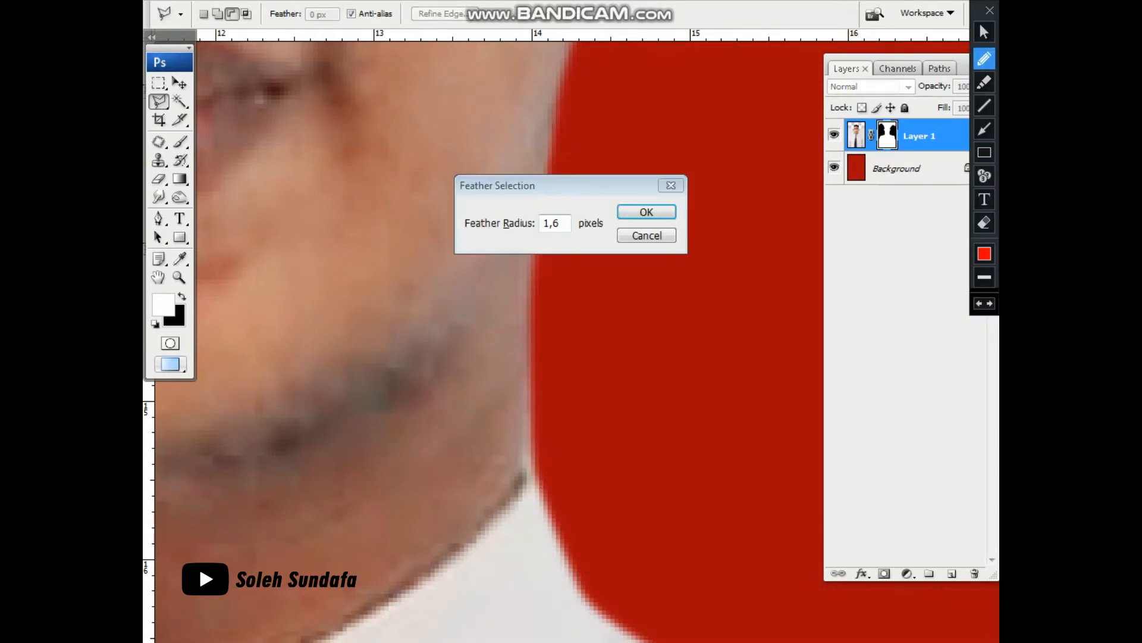
left_click(989, 10)
key("Down")
key("Down")
key("Down")
key("Down")
key("Down")
key("Down")
key("Down")
key("Down")
key("Down")
key("Down")
key("Down")
key("Down")
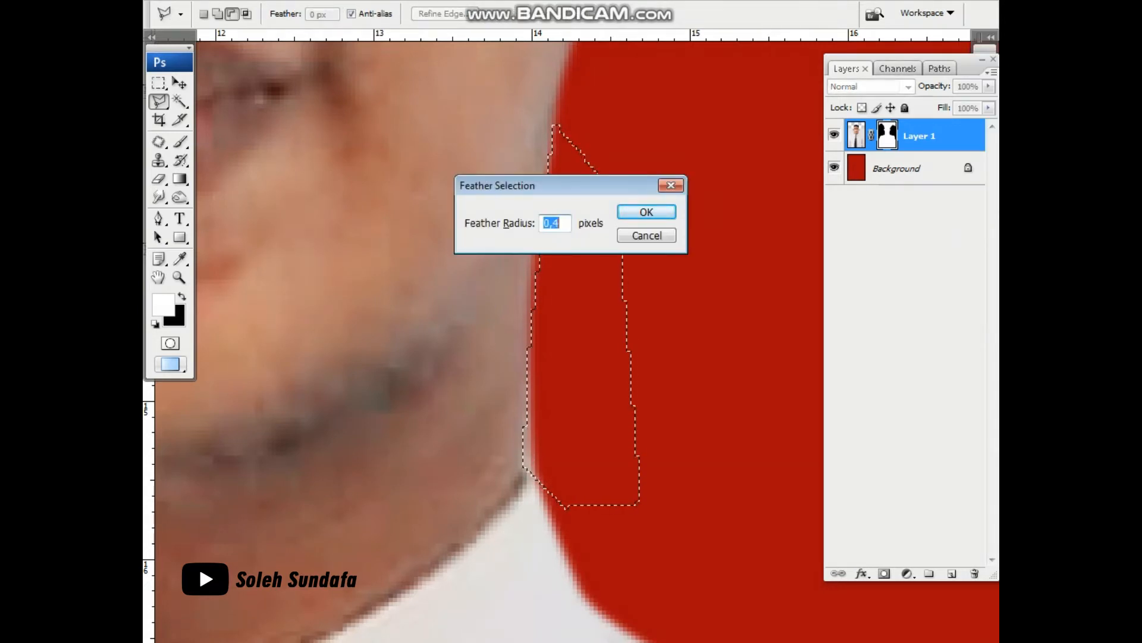
key("Return")
key("ctrl+d")
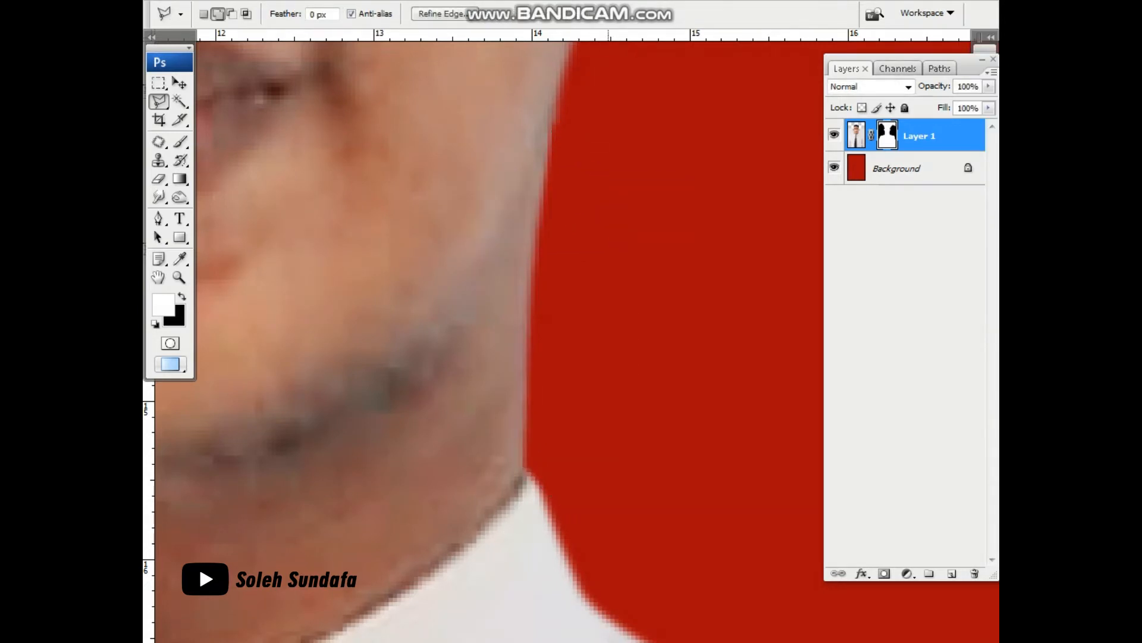
Step: Darken the left-hand outline of the hair on Layer 1's image with the Burn tool, using Midtones at 100% exposure
key("ctrl+0")
left_click(856, 135)
key("o")
scroll(561, 119, "up", 4)
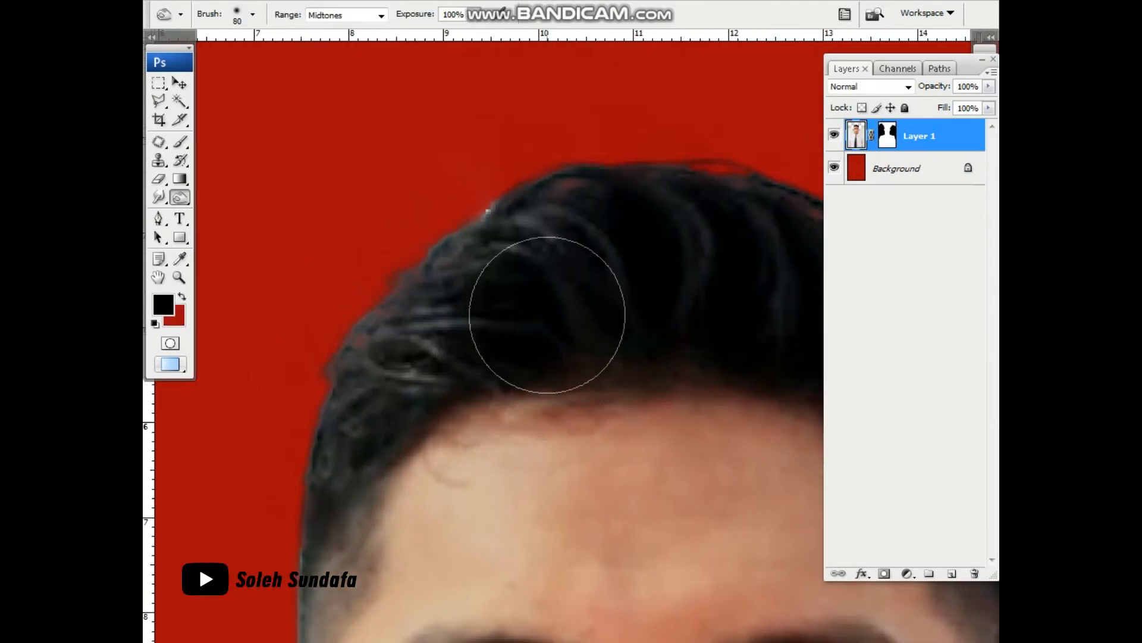
key("bracketleft")
mouse_move(588, 156)
left_mouse_down()
mouse_move(292, 322)
mouse_move(466, 244)
left_mouse_up()
mouse_move(357, 380)
left_mouse_down()
mouse_move(402, 329)
mouse_move(430, 247)
left_mouse_up()
key("bracketleft")
mouse_move(396, 238)
left_mouse_down()
mouse_move(320, 392)
mouse_move(349, 462)
mouse_move(351, 524)
left_mouse_up()
left_click_drag(596, 108, 476, 298)
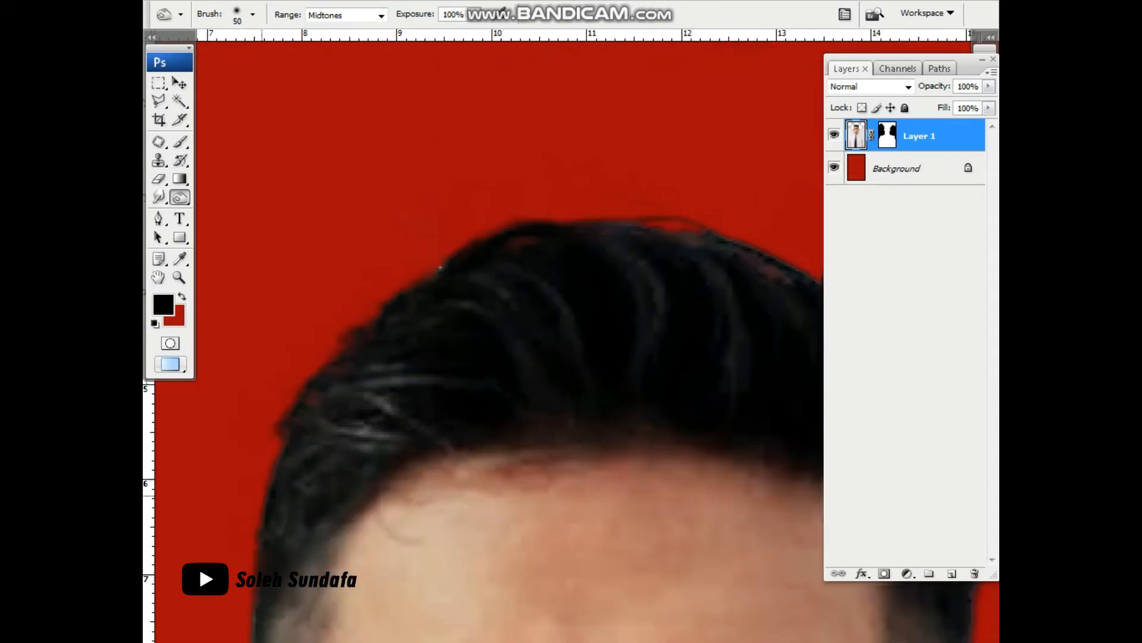
Step: Burn the top and right-hand side of the hair with the brush enlarged to 80
key("bracketright")
left_click_drag(603, 220, 314, 196)
mouse_move(630, 357)
left_mouse_down()
mouse_move(544, 211)
mouse_move(527, 83)
left_mouse_up()
key("bracketright")
left_click_drag(607, 194, 628, 402)
scroll(667, 357, "down", 4)
scroll(668, 357, "up", 2)
scroll(661, 417, "down", 3)
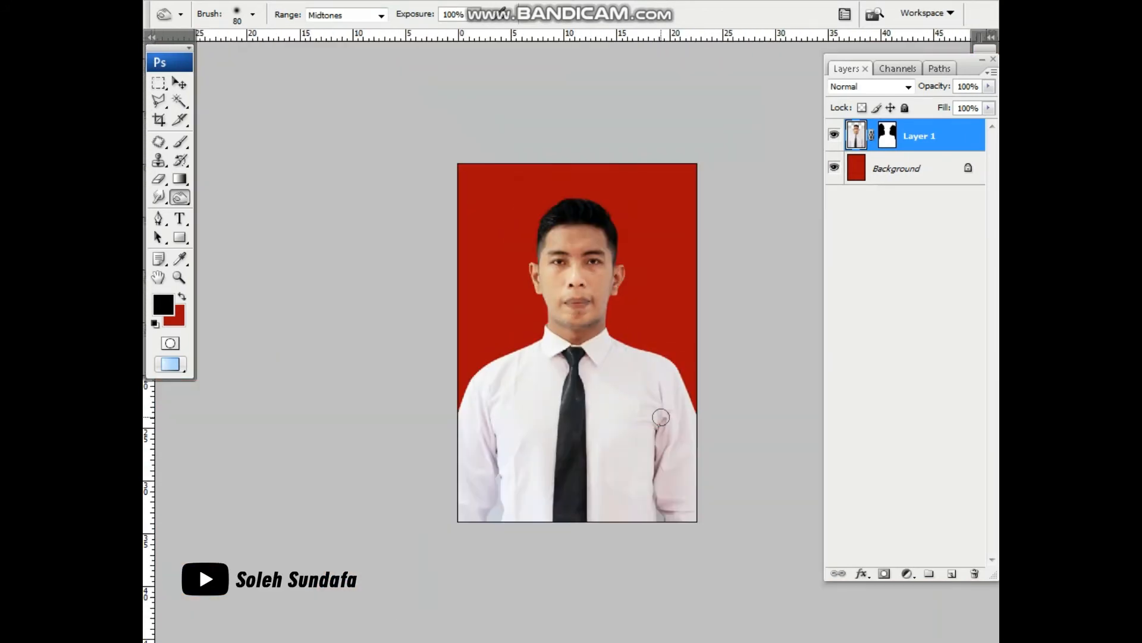
Step: Merge Layer 1 into the Background and add a Curves adjustment layer that slightly brightens the midtones
key("ctrl+e")
key("z")
left_click(908, 574)
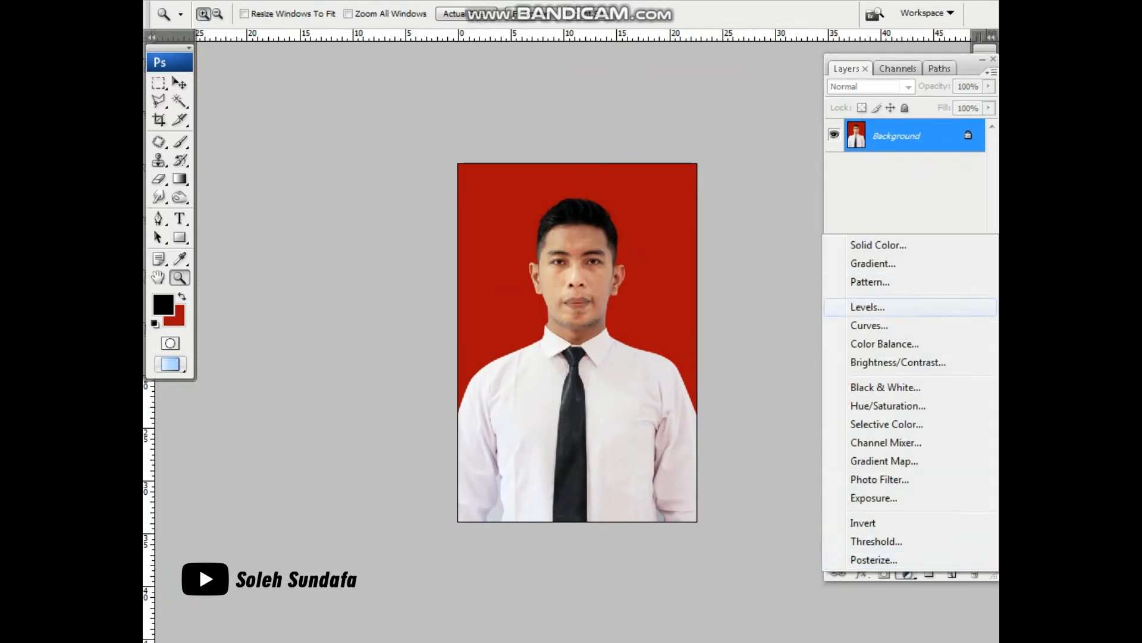
left_click(869, 326)
scroll(536, 298, "up", 5)
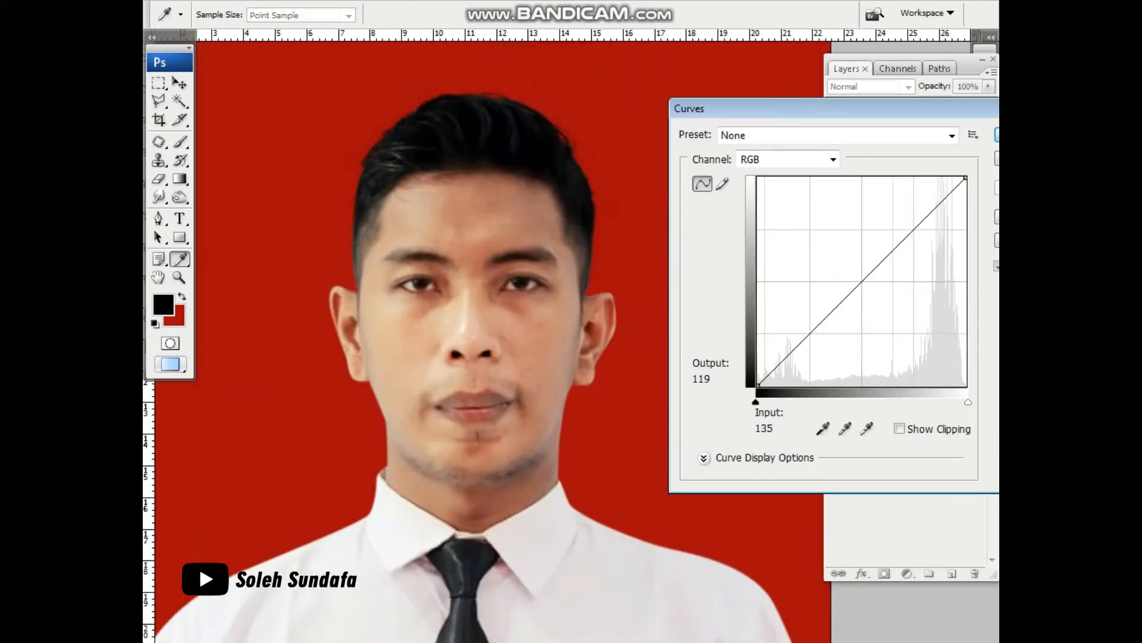
key("ctrl+plus")
left_click_drag(859, 269, 855, 260)
key("Return")
key("ctrl+minus")
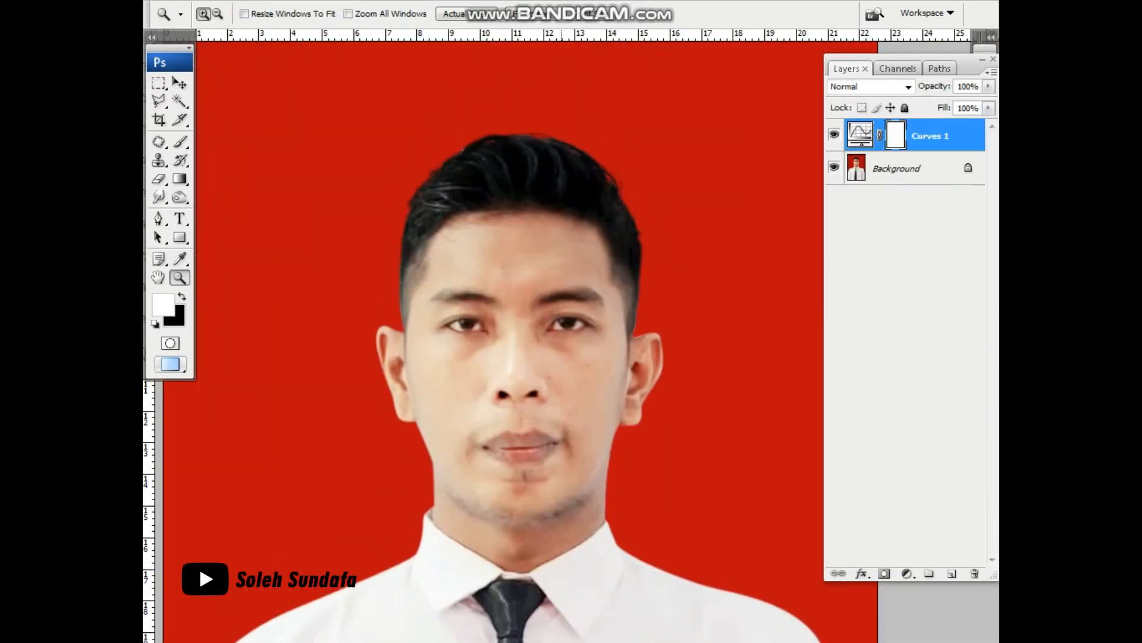
Step: Invert the Curves layer's mask to black and set the white Brush to 40% opacity for brightening the face
key("x")
key("ctrl+i")
key("b")
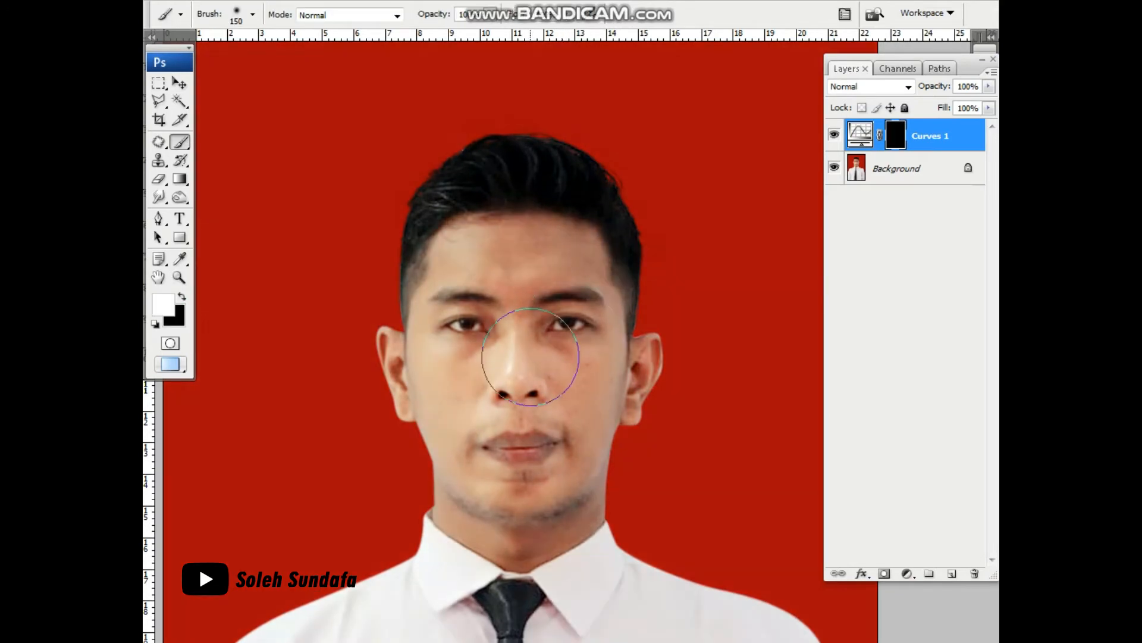
key("4")
key("ctrl+minus")
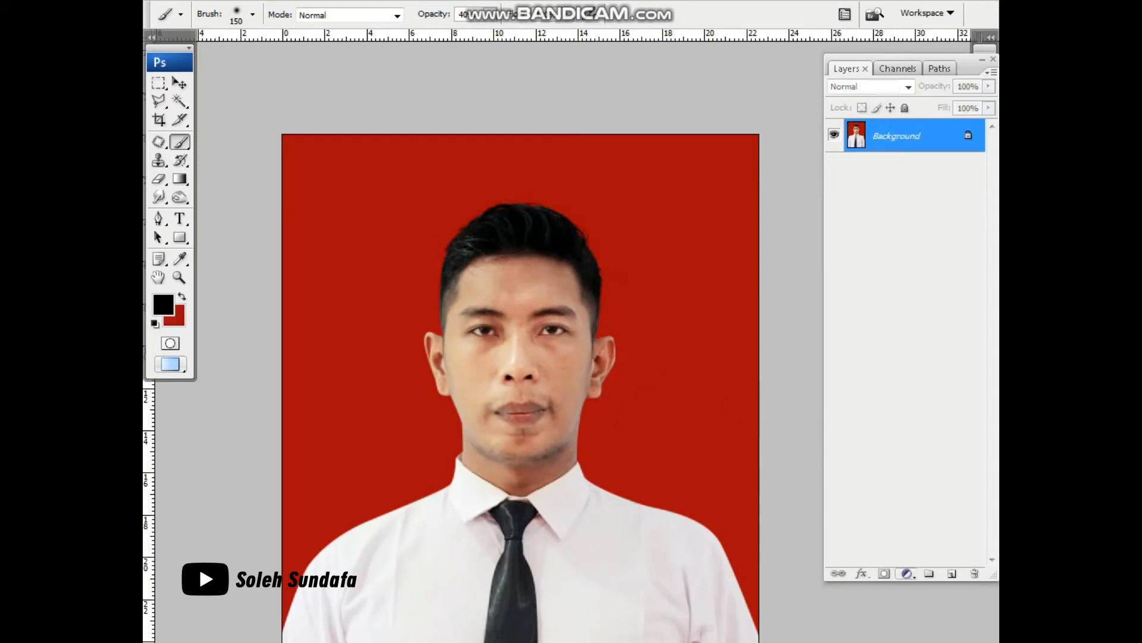
Step: Add a fresh brightening Curves adjustment layer, invert its mask to black and enlarge the white brush to 200
left_click(907, 573)
left_click(869, 326)
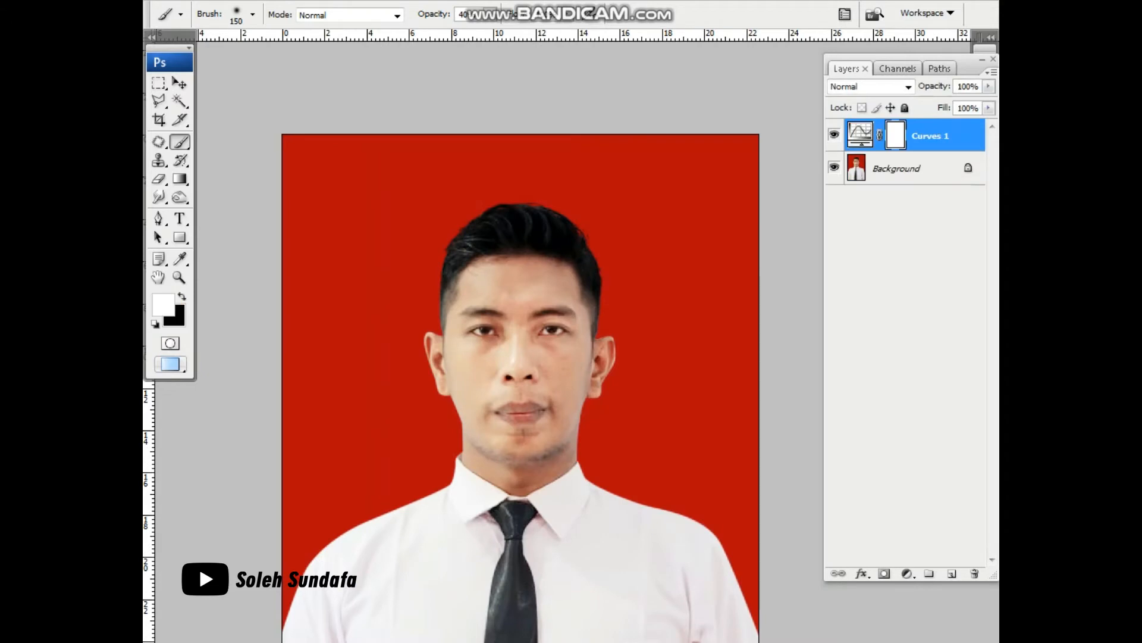
key("ctrl+i")
key("x")
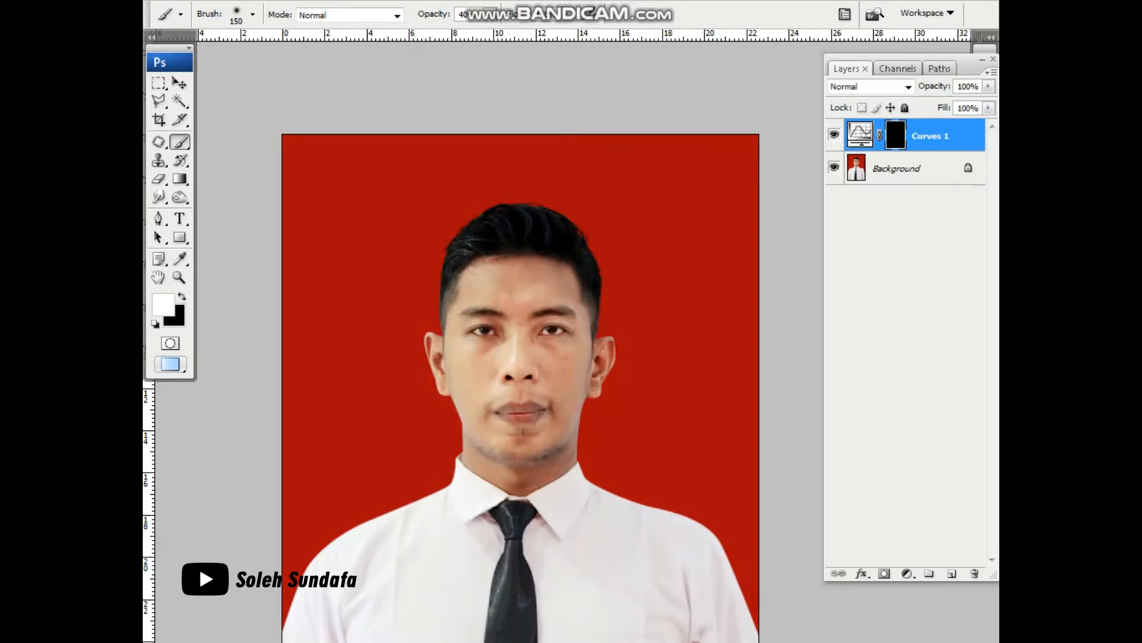
key("bracketright")
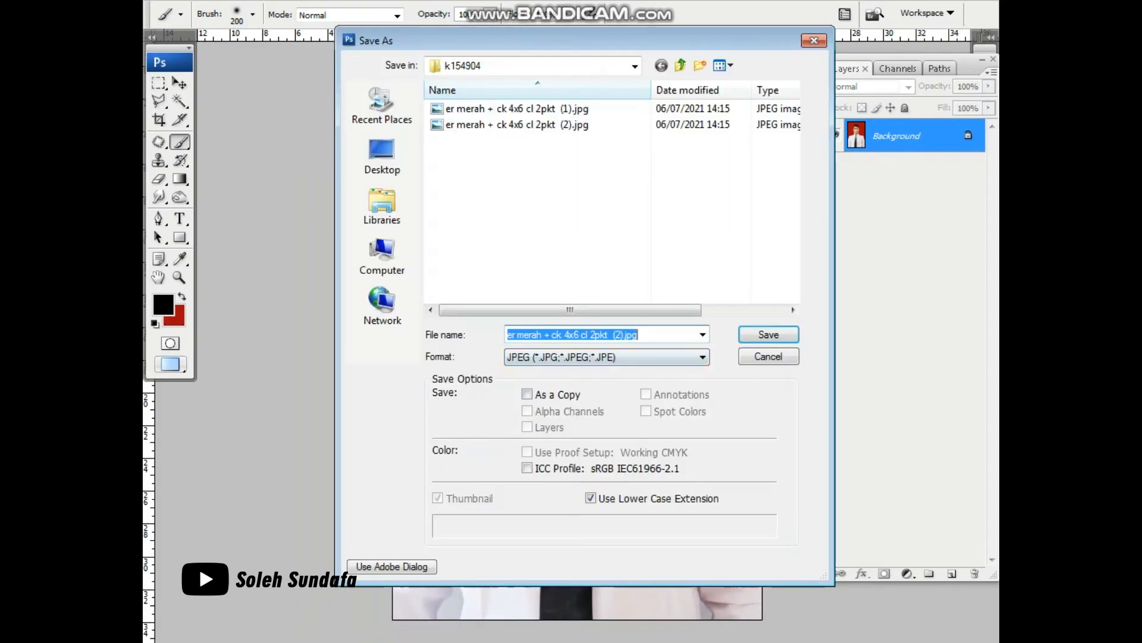
Step: Save the finished red-backdrop portrait as the JPEG "er merah + ck 4x6 cl 2pkta (2).jpg"
left_click(609, 335)
key("Return")
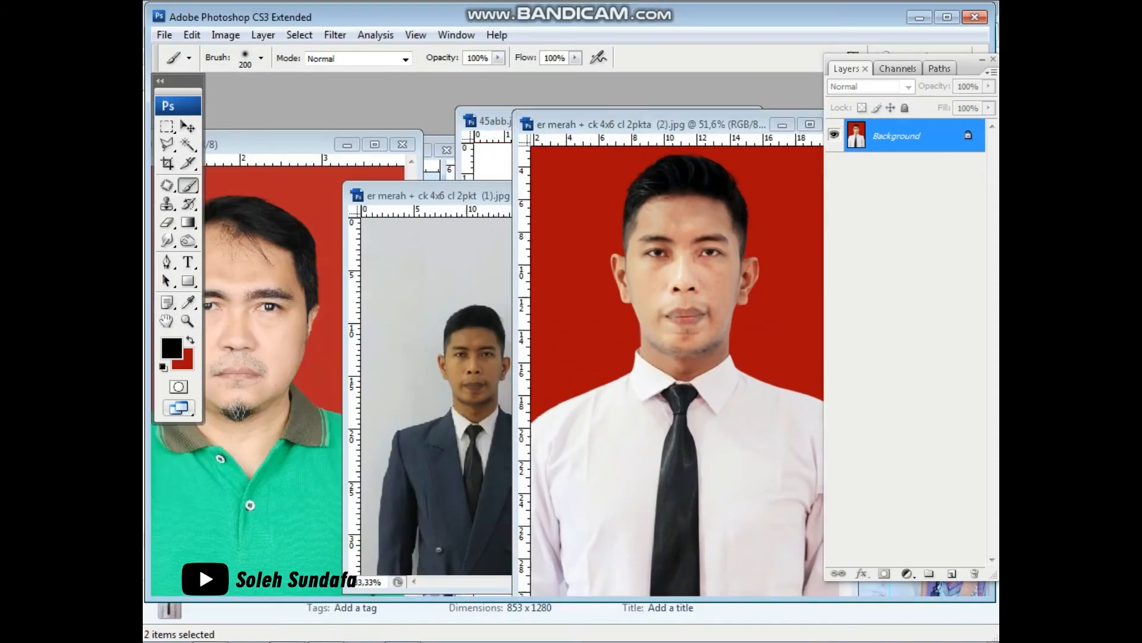
Step: Bring the suit portrait "er merah + ck 4x6 cl 2pkt (1).jpg" to the front and maximize its window
left_click_drag(613, 125, 715, 160)
left_click(524, 197)
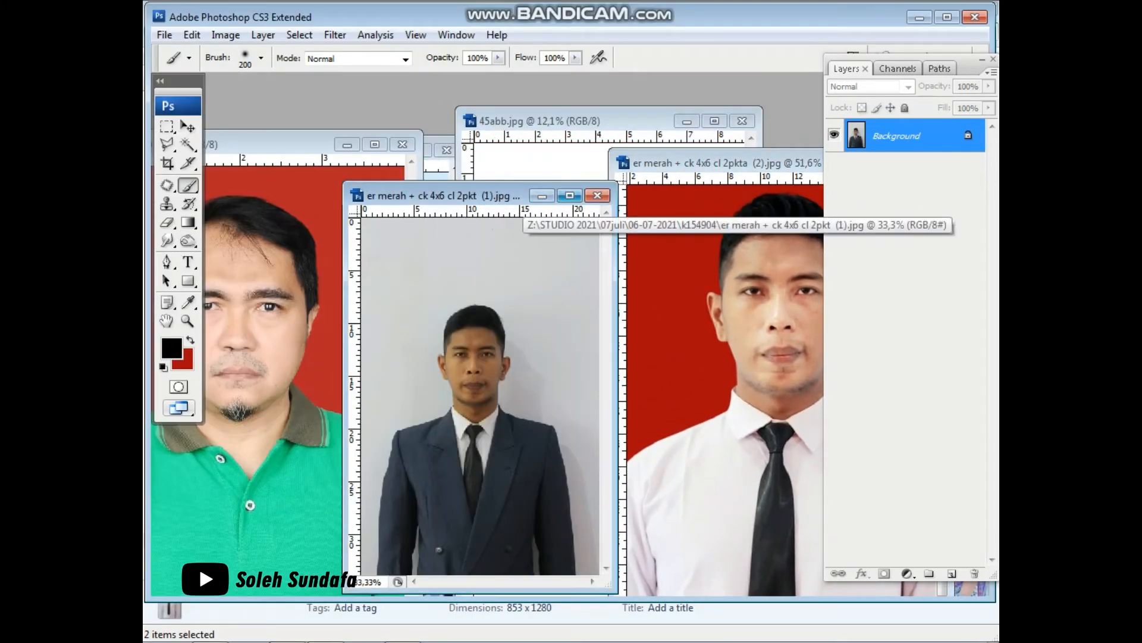
left_click(570, 195)
Step: Duplicate the suit portrait onto a new layer, scale it to 130.6% and position the man centrally in the frame
key("ctrl+j")
key("ctrl+t")
key("ctrl+minus")
key("ctrl+minus")
key("ctrl+minus")
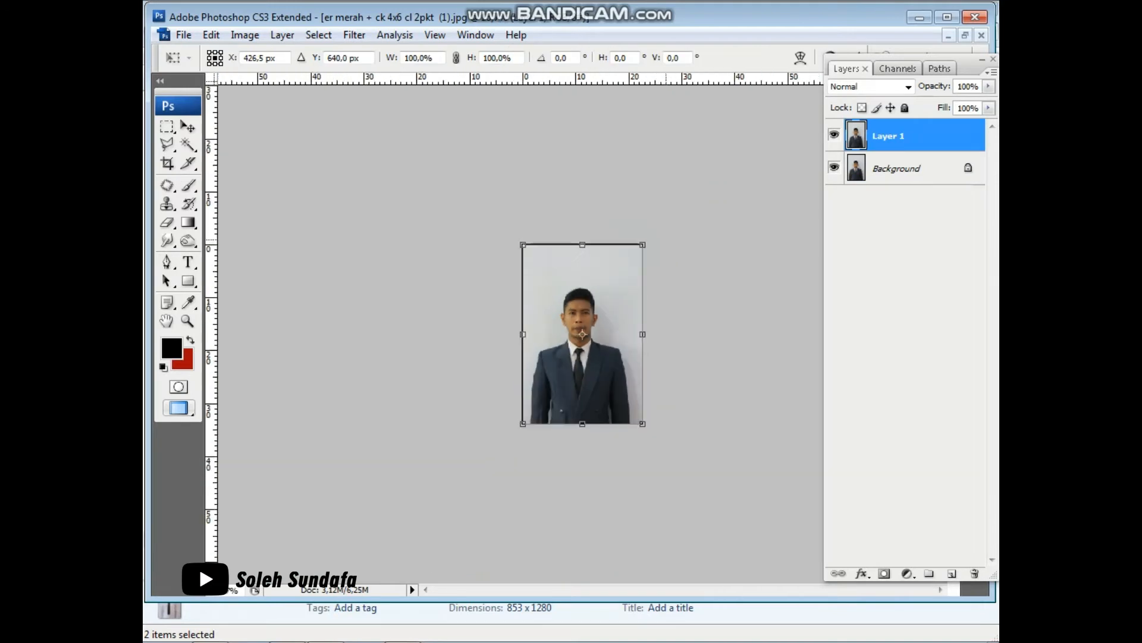
left_click_drag(642, 245, 658, 219)
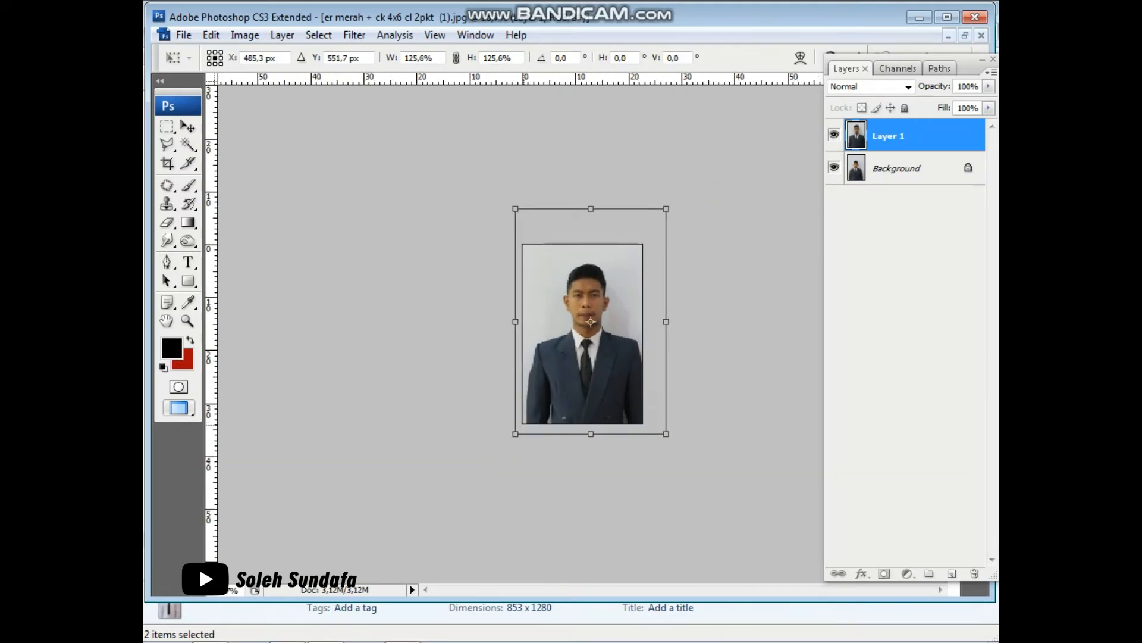
left_click_drag(515, 209, 510, 201)
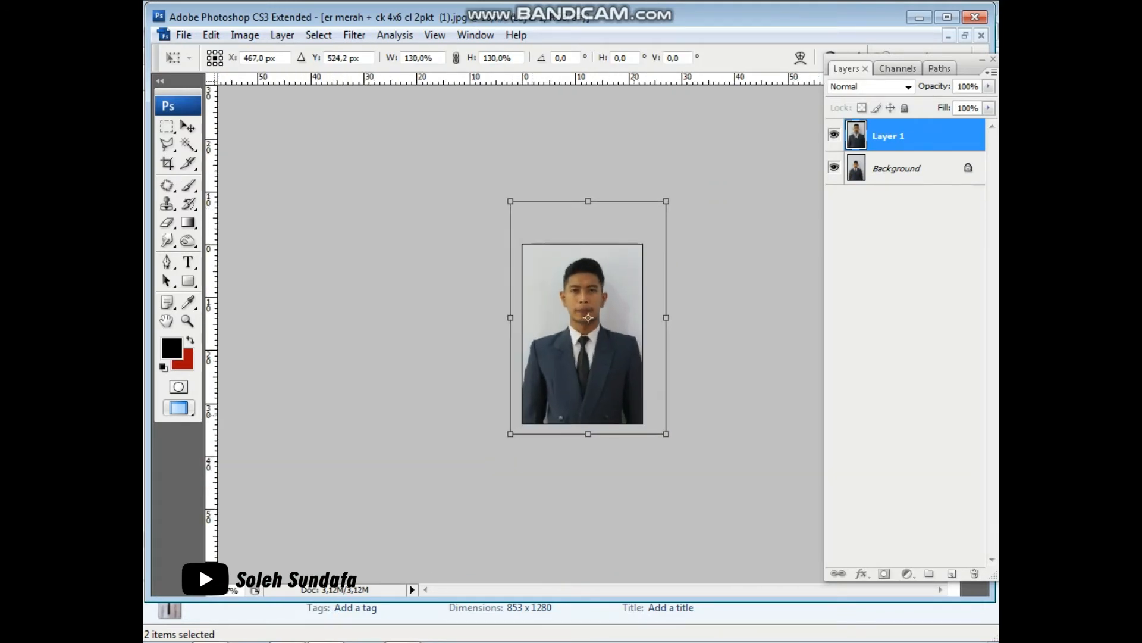
left_click_drag(665, 434, 665, 432)
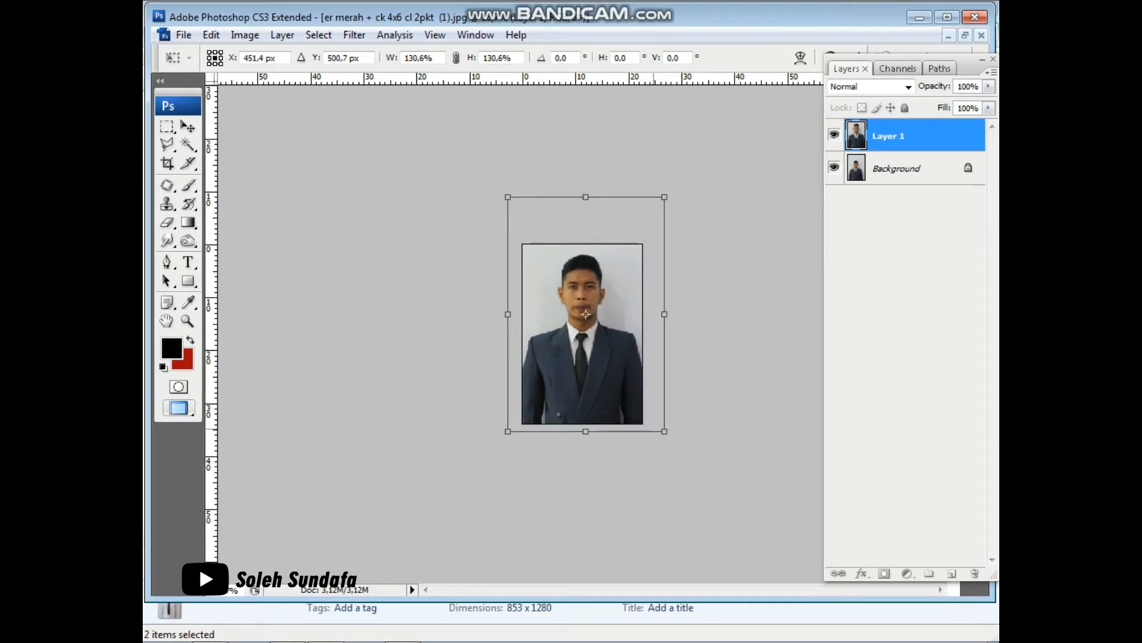
left_click_drag(585, 314, 585, 320)
key("Return")
key("ctrl+plus")
key("ctrl+plus")
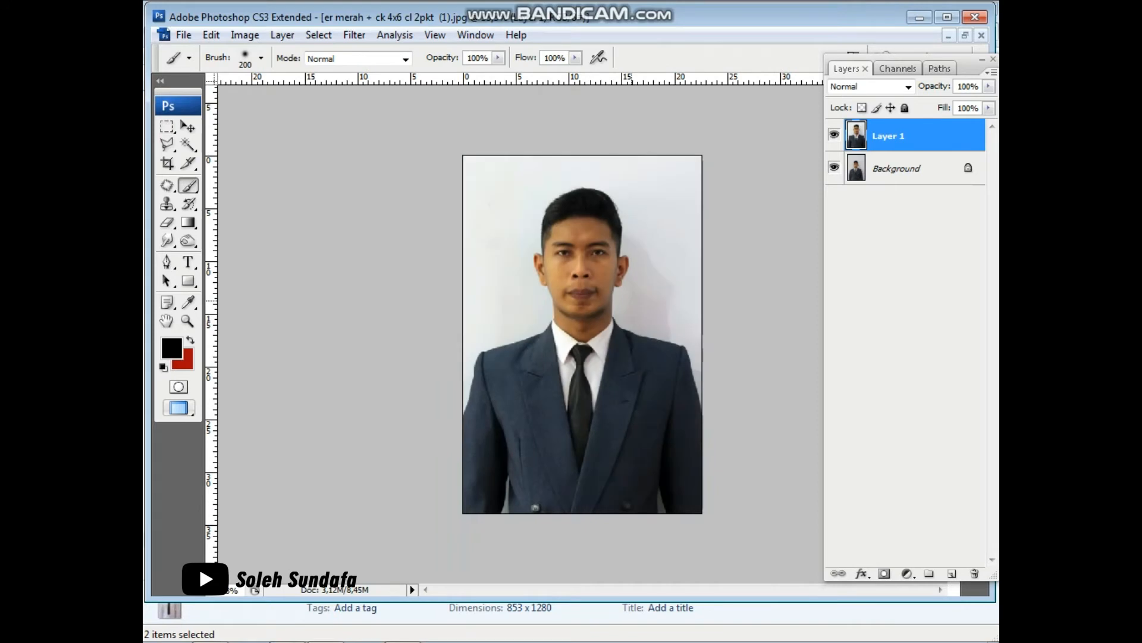
Step: Merge the enlarged layer into the Background and brighten the photo's midtones with Curves
key("ctrl+e")
key("ctrl+plus")
key("ctrl+plus")
key("ctrl+m")
key("ctrl+plus")
key("ctrl+plus")
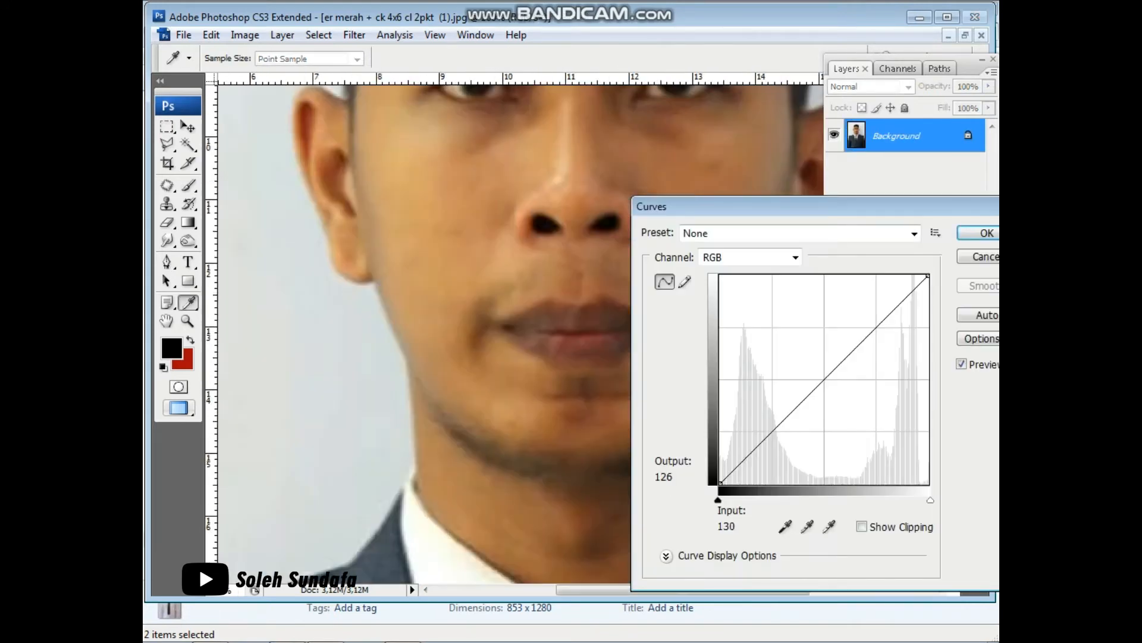
left_click_drag(826, 381, 814, 368)
key("Return")
key("ctrl+minus")
Step: Add a Selective Color adjustment layer that reduces the yellow component in the Yellows
left_click(906, 573)
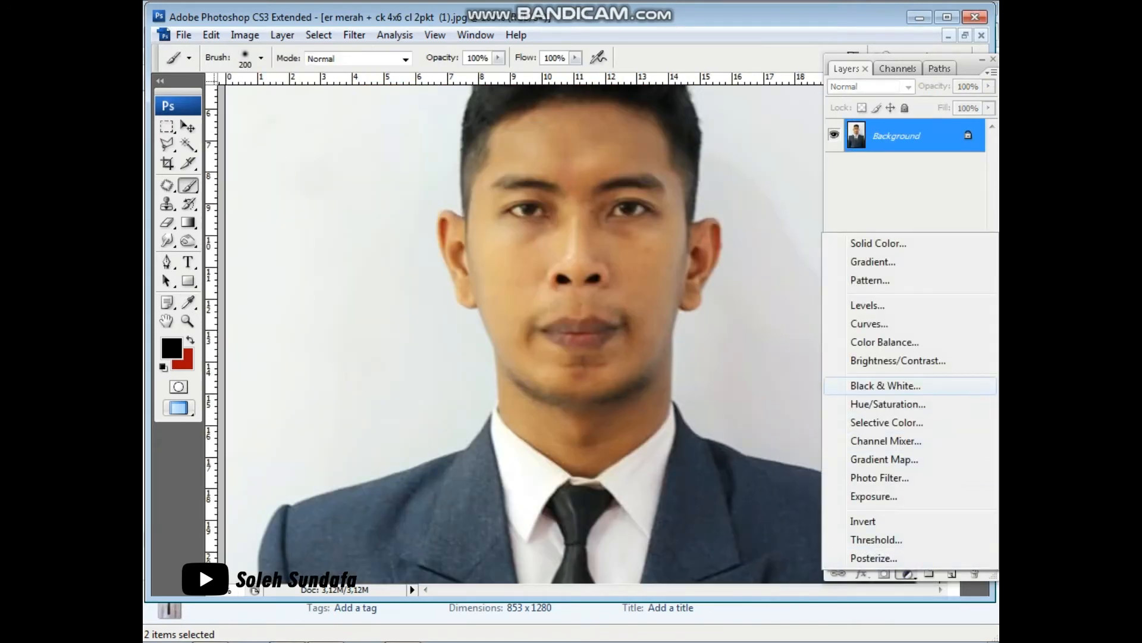
left_click(886, 422)
left_click(828, 136)
left_click(773, 160)
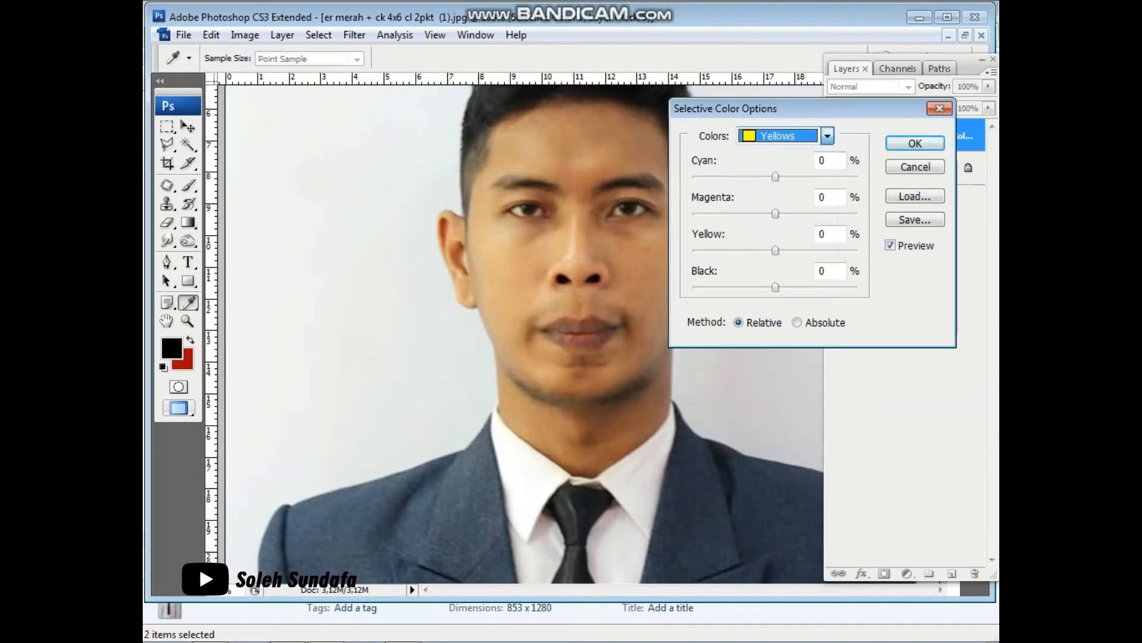
left_click_drag(775, 251, 744, 250)
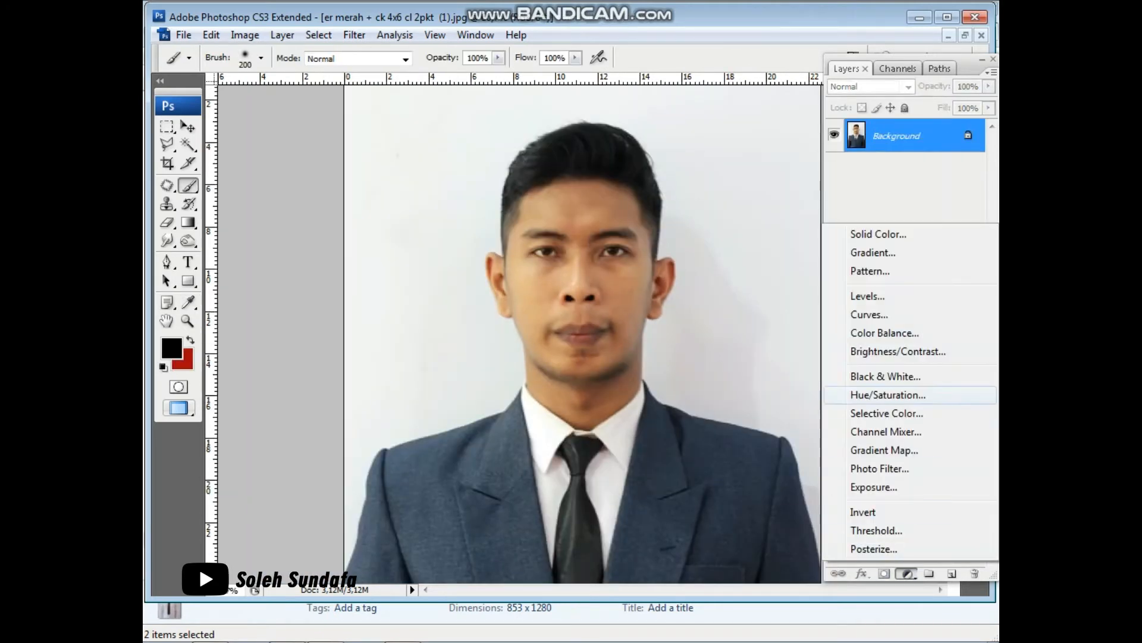
Step: Add a brightening Curves adjustment layer to the suit portrait and invert its mask to black
left_click(862, 315)
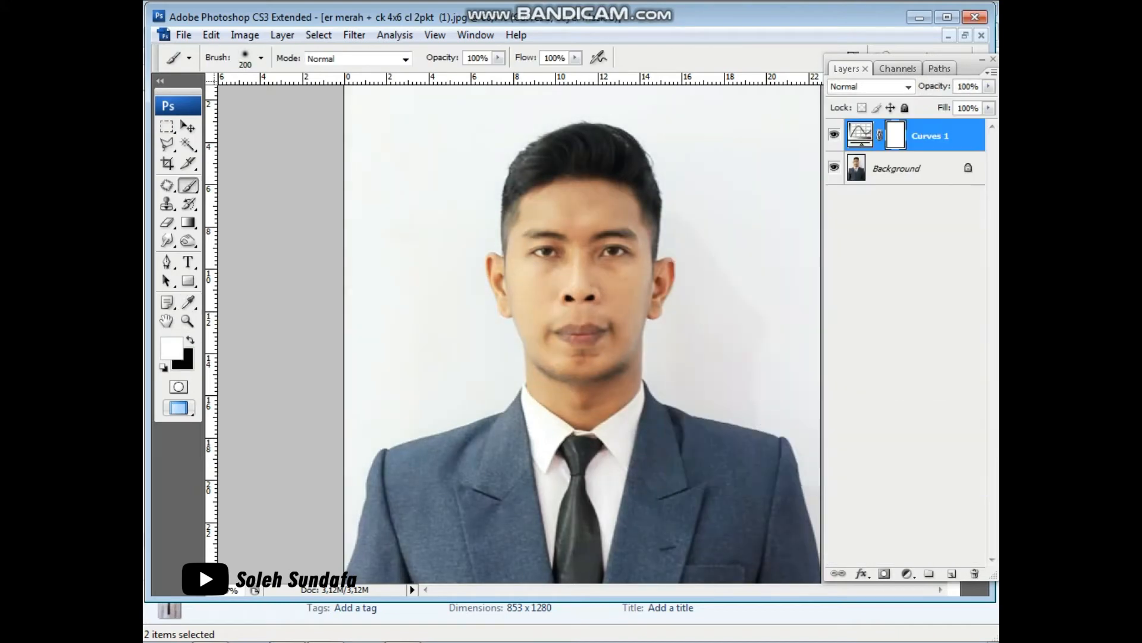
key("x")
key("ctrl+i")
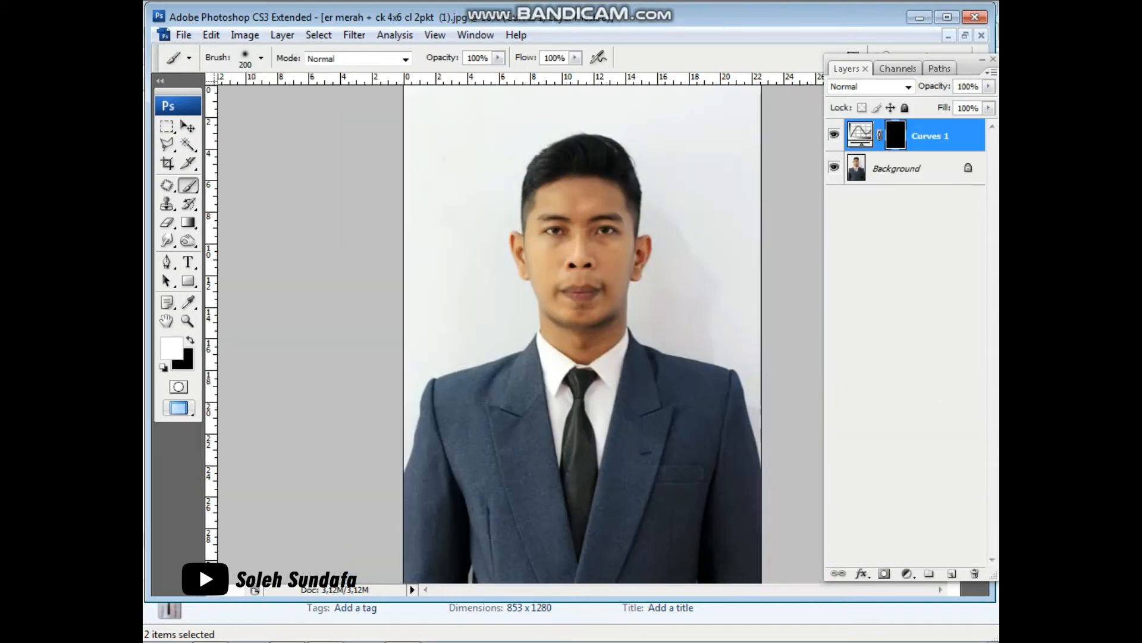
Step: Paint the black Curves mask white over the man's face and neck so the brightening applies there
key("ctrl+plus")
key("ctrl+plus")
scroll(599, 338, "up", 3)
key("bracketleft")
key("bracketleft")
key("bracketleft")
mouse_move(599, 350)
left_mouse_down()
mouse_move(614, 316)
mouse_move(607, 240)
left_mouse_up()
key("bracketright")
key("bracketright")
mouse_move(619, 293)
left_mouse_down()
mouse_move(616, 415)
mouse_move(570, 269)
mouse_move(531, 305)
mouse_move(589, 482)
left_mouse_up()
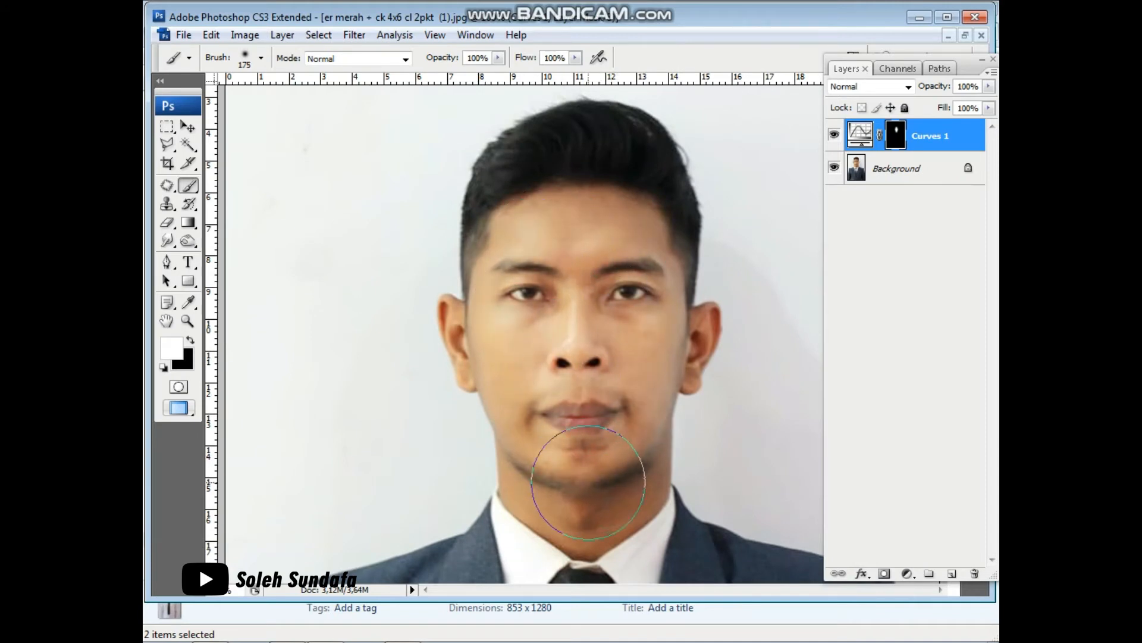
Step: Merge the Curves adjustment layer into the Background
key("ctrl+0")
key("ctrl+e")
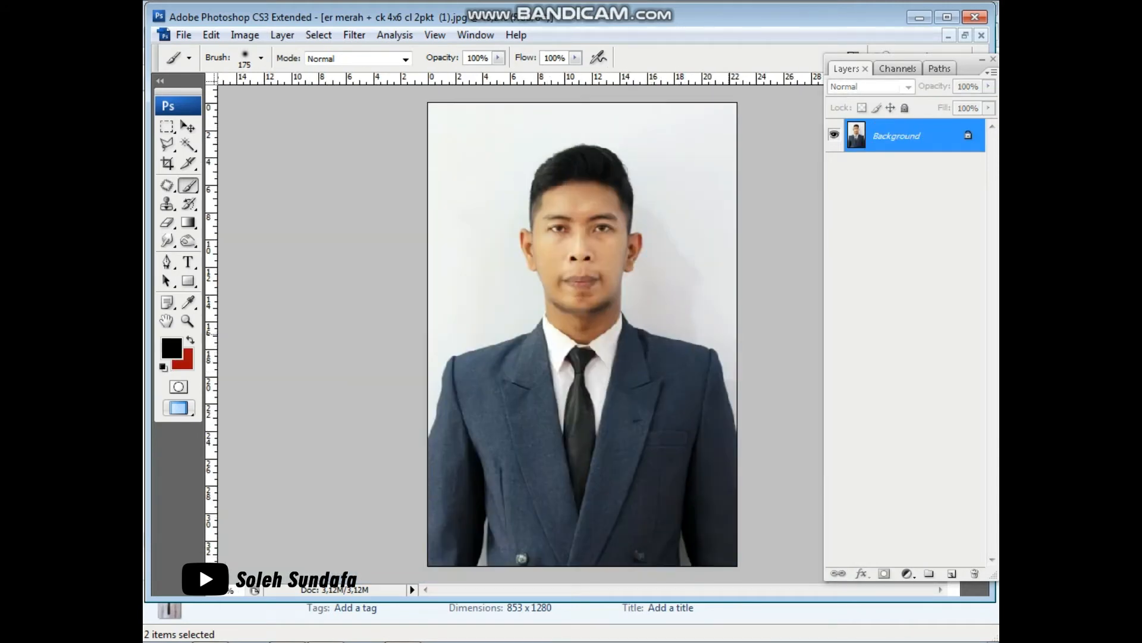
key("ctrl+m")
key("Escape")
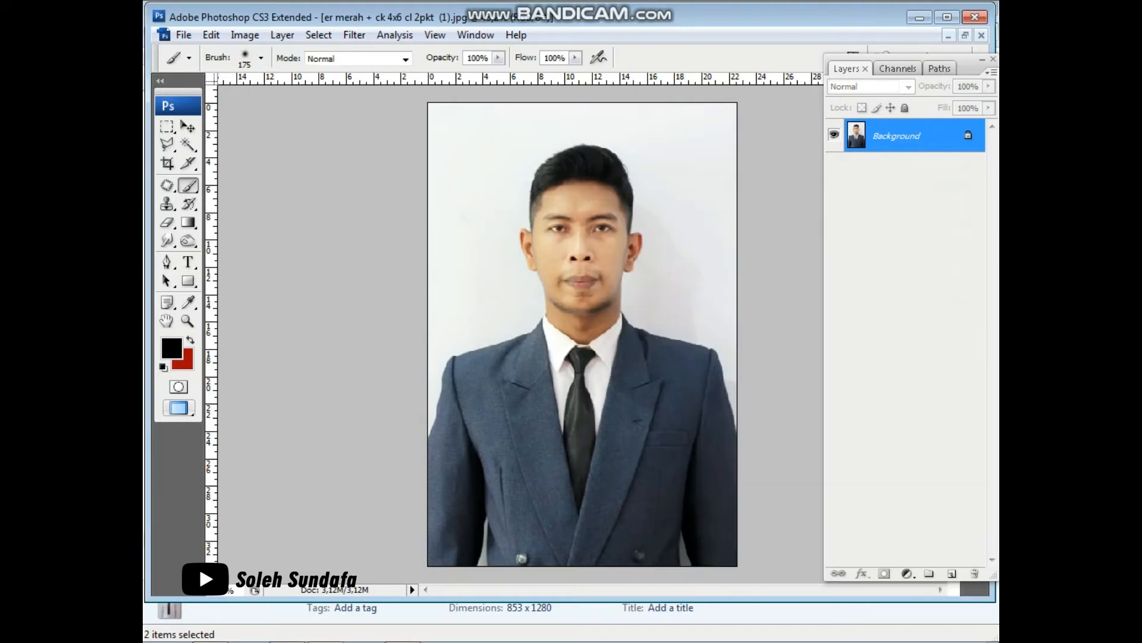
Step: Duplicate the portrait onto a new layer, fill the Background with red and add a mask to the duplicate
key("ctrl+j")
key("ctrl+Delete")
key("ctrl+z")
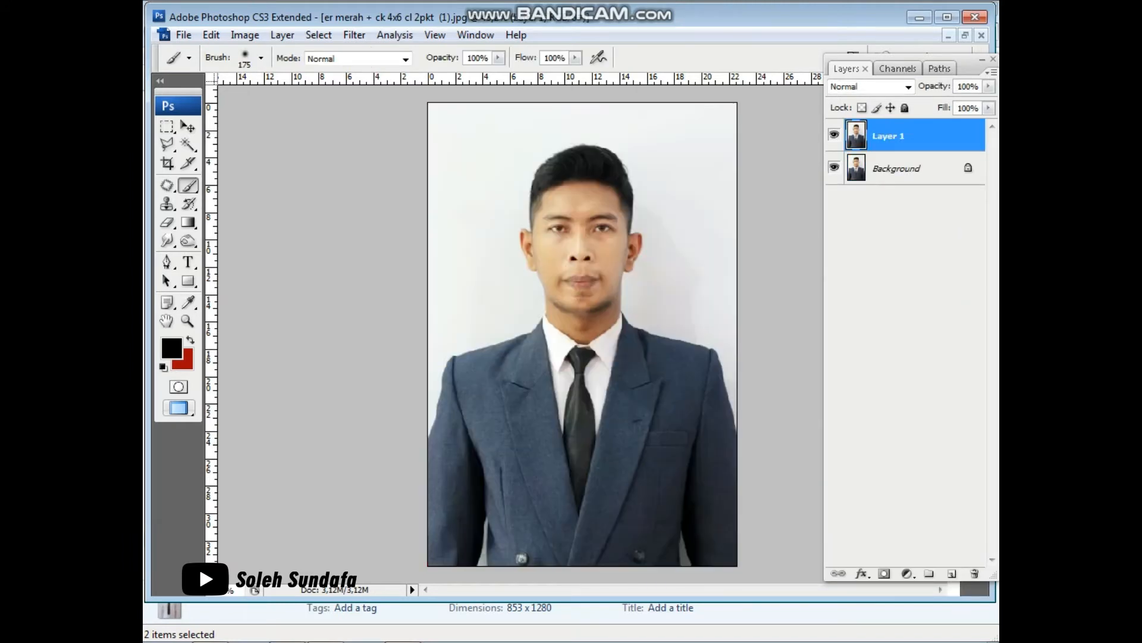
key("alt+[")
key("ctrl+Delete")
key("alt+]")
left_click(884, 574)
Step: Start the Extract filter on the duplicated portrait and highlight the hair edge above the ear on the photo's left side
left_click(856, 136)
key("ctrl+alt+x")
key("z")
left_click_drag(583, 302, 367, 182)
key("b")
key("ctrl+plus")
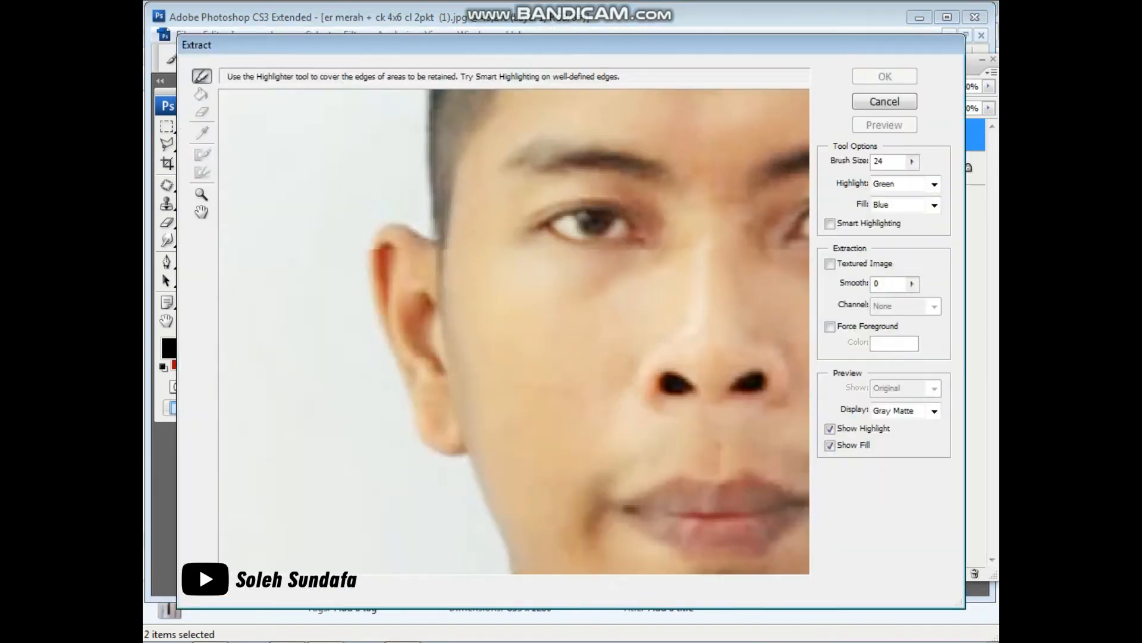
left_click_drag(413, 98, 460, 256)
key("bracketleft")
key("bracketleft")
key("bracketleft")
key("bracketleft")
key("bracketleft")
key("bracketleft")
key("bracketleft")
key("bracketleft")
mouse_move(462, 167)
left_mouse_down()
mouse_move(461, 337)
mouse_move(312, 344)
left_mouse_up()
key("bracketleft")
Step: Continue the Extract highlight over the crown and down the hair edge on the photo's right side, adapting the brush size
key("ctrl+minus")
mouse_move(478, 234)
left_mouse_down()
mouse_move(439, 369)
mouse_move(462, 256)
mouse_move(555, 168)
left_mouse_up()
key("bracketright")
key("bracketright")
key("bracketright")
key("bracketright")
key("bracketright")
key("bracketright")
key("bracketright")
key("bracketright")
key("bracketright")
key("bracketright")
key("bracketright")
key("bracketright")
key("bracketright")
key("bracketright")
key("bracketright")
key("bracketright")
key("bracketright")
key("bracketright")
key("bracketright")
key("bracketright")
key("bracketright")
mouse_move(555, 167)
left_mouse_down()
mouse_move(410, 218)
mouse_move(536, 214)
mouse_move(651, 258)
left_mouse_up()
key("bracketright")
key("bracketright")
key("bracketright")
key("bracketright")
mouse_move(652, 258)
left_mouse_down()
mouse_move(582, 208)
mouse_move(568, 225)
mouse_move(626, 317)
left_mouse_up()
left_click_drag(622, 321, 591, 222)
key("bracketleft")
key("bracketleft")
key("bracketleft")
key("bracketleft")
left_click_drag(592, 224, 606, 325)
key("bracketleft")
key("bracketleft")
Step: Extend the Extract highlight from both sides of the head across the backdrop to the photo's edges
mouse_move(592, 275)
left_mouse_down()
mouse_move(577, 402)
mouse_move(778, 255)
left_mouse_up()
key("ctrl+0")
key("bracketright")
key("bracketright")
left_click_drag(417, 292, 259, 295)
left_click_drag(684, 244, 771, 235)
key("ctrl+minus")
Step: Fill the area below the highlight as the part to retain and apply the extraction
left_click(201, 94)
left_click(512, 357)
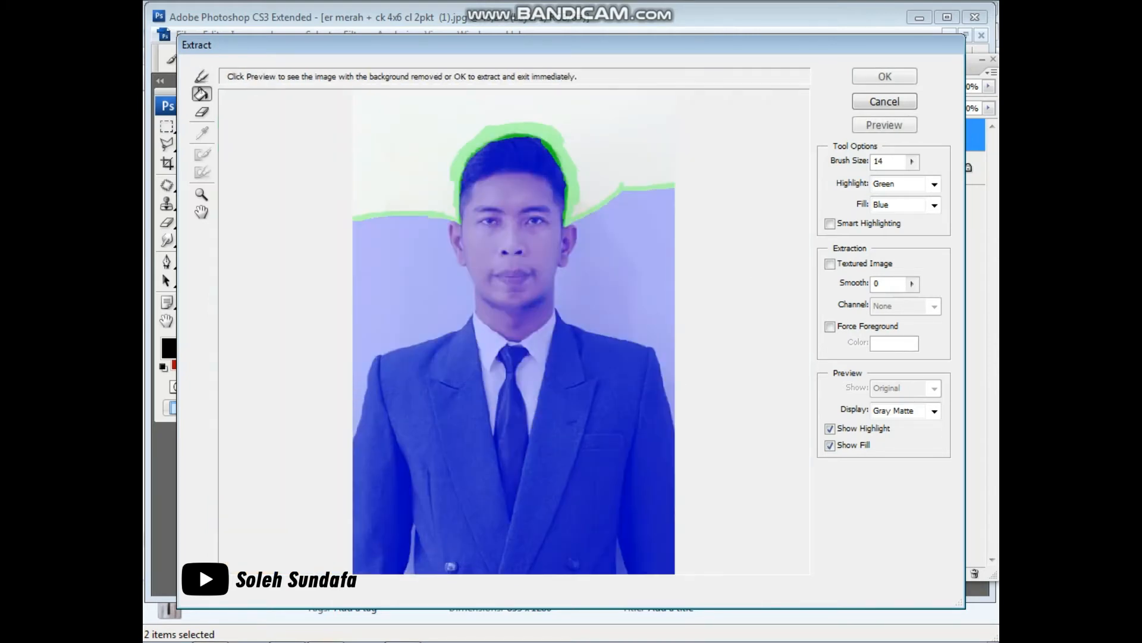
left_click(885, 76)
Step: Start a Pen path outside the photo and trace the outer sleeve edge on the photo's left side up towards the shoulder
key("ctrl+plus")
key("ctrl+plus")
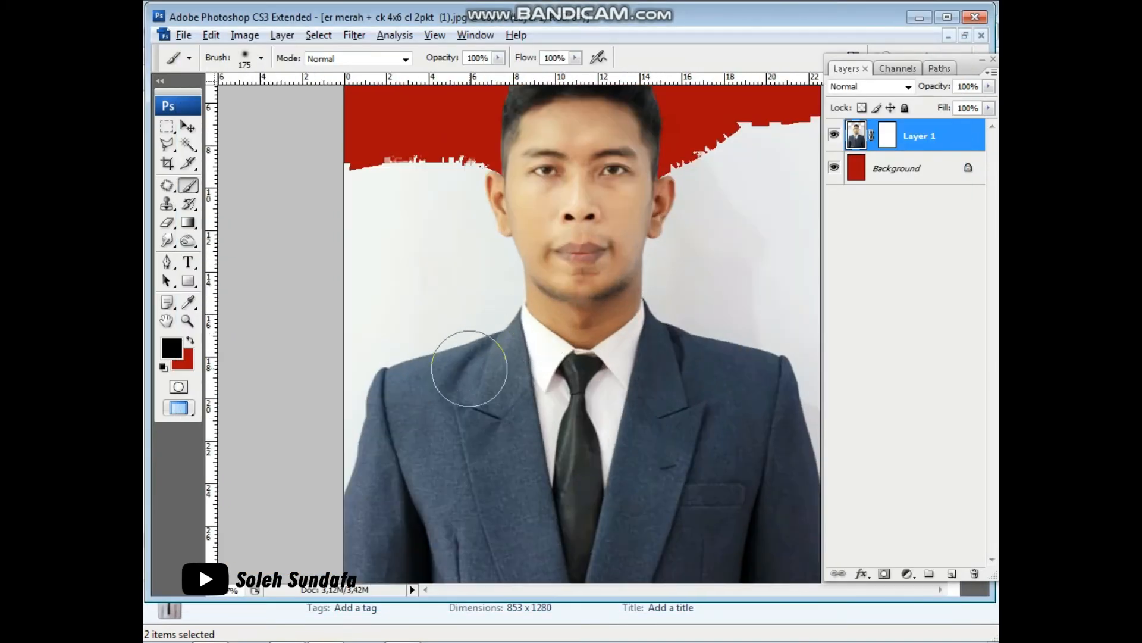
key("f")
left_click_drag(469, 369, 696, 263)
key("ctrl+plus")
key("ctrl+plus")
key("ctrl+plus")
left_click_drag(292, 452, 538, 336)
key("p")
left_click(487, 419)
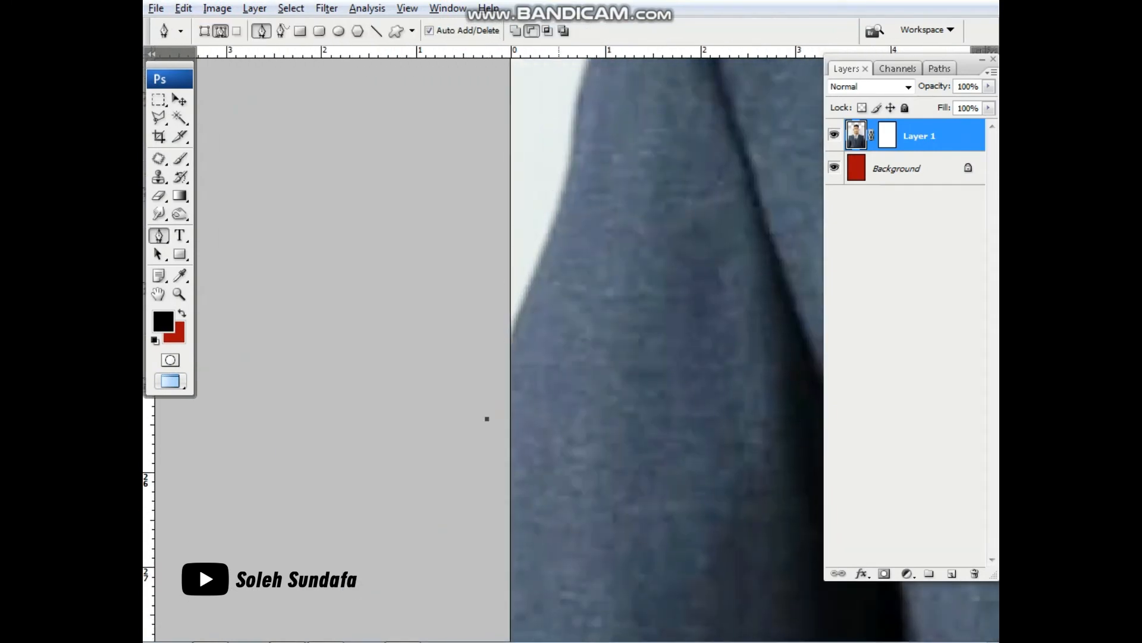
left_click_drag(573, 154, 509, 332)
left_click_drag(526, 262, 550, 119)
left_click_drag(556, 157, 485, 409)
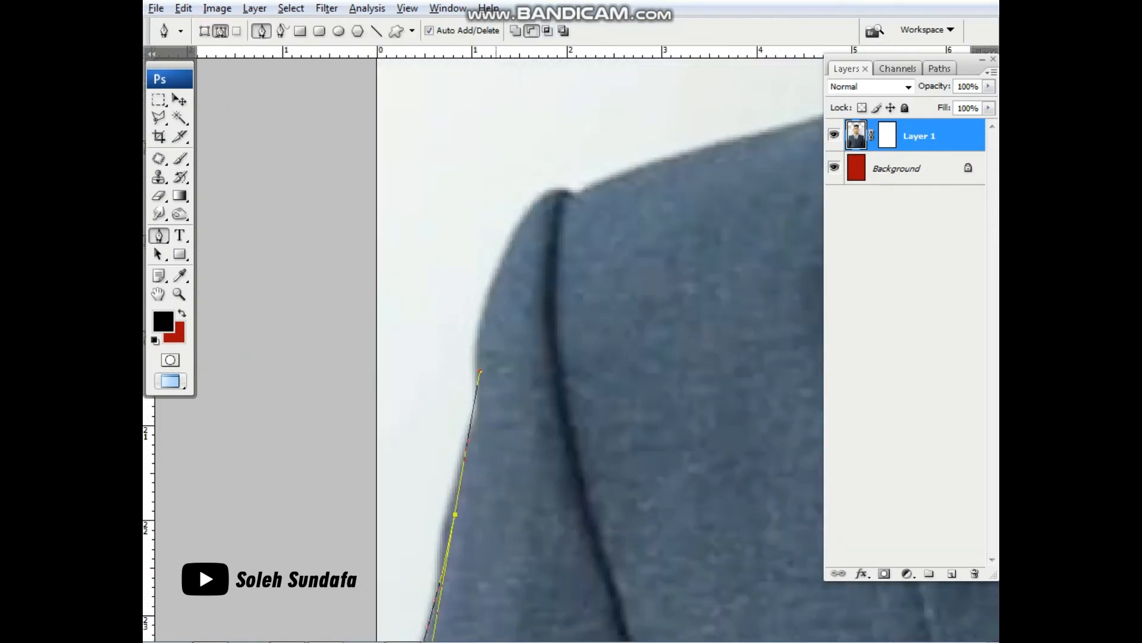
left_click_drag(754, 143, 498, 371)
Step: Continue the path over the suit shoulder on the photo's left side and up along the collar to the neck
left_click_drag(599, 337, 605, 335)
key("ctrl+minus")
left_click_drag(733, 302, 387, 393)
key("ctrl+plus")
left_click_drag(327, 368, 528, 445)
left_click(547, 418)
left_click(589, 339)
left_click_drag(589, 342, 605, 541)
left_click(591, 383)
Step: Trace the path up the neck and jaw and around the ear to the hairline on the photo's left side
left_click_drag(617, 432, 676, 608)
left_click(601, 448)
left_click(598, 435)
left_click_drag(567, 443, 555, 463)
left_click_drag(555, 445, 577, 502)
left_click_drag(554, 445, 544, 426)
left_click_drag(545, 425, 561, 529)
key("ctrl+plus")
left_click_drag(534, 393, 530, 409)
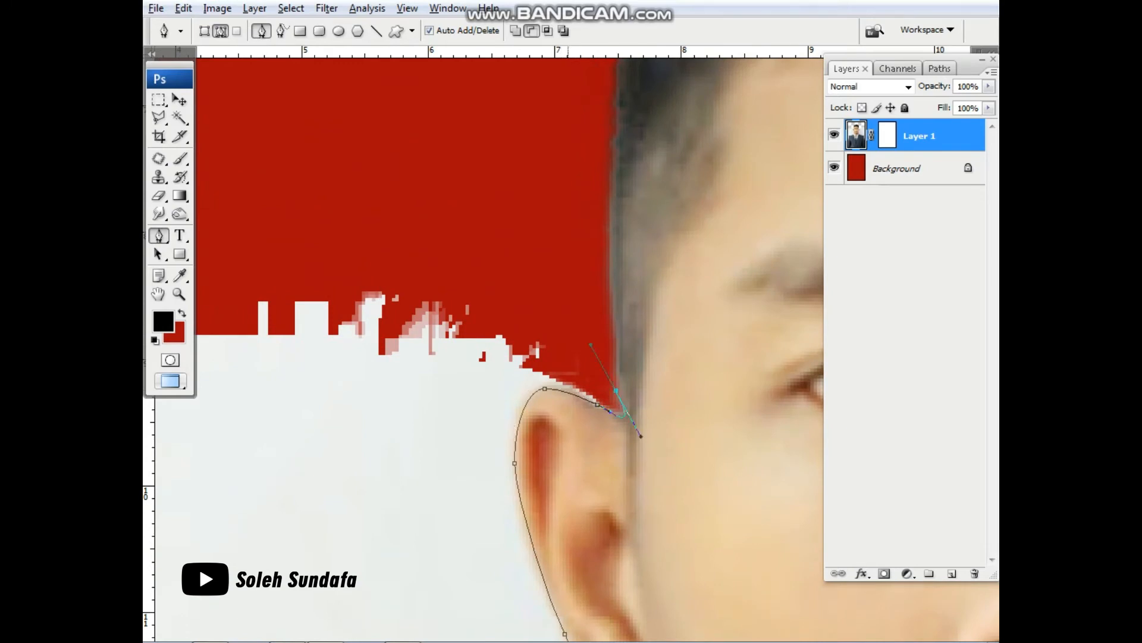
Step: Convert the path to a selection and hide the enclosed white backdrop on Layer 1's mask, clearing the selection
key("ctrl+0")
right_click(523, 262)
left_click(559, 345)
key("ctrl+minus")
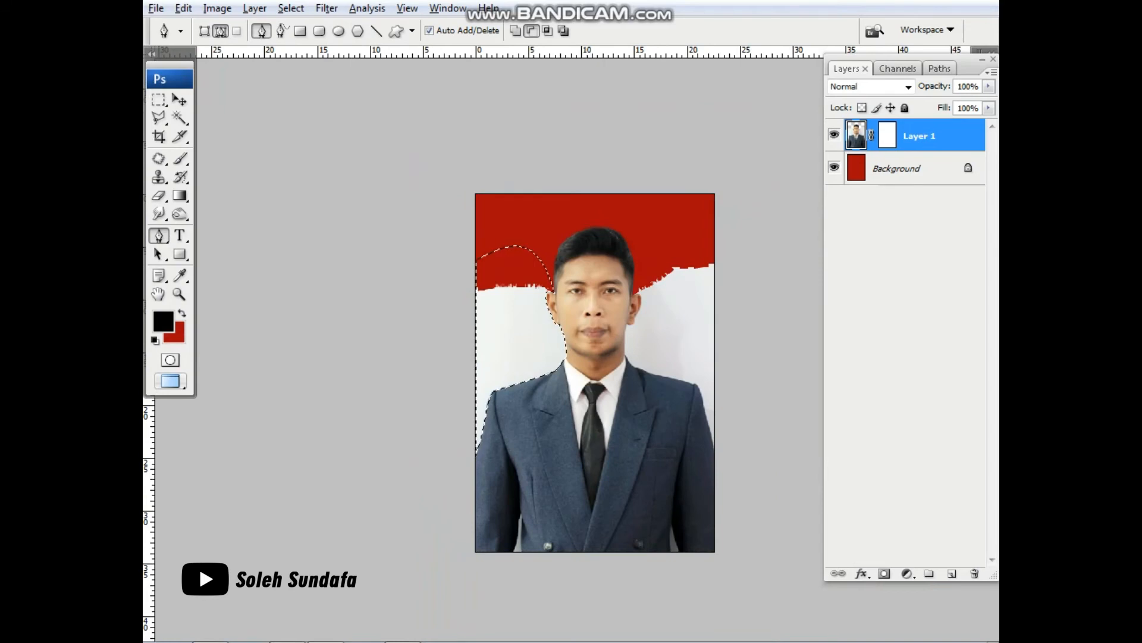
left_click(887, 136)
key("Delete")
key("ctrl+d")
Step: Start a Pen path at the hairline on the photo's right side and trace the upper curve of the ear
key("z")
left_click_drag(565, 241, 667, 336)
key("ctrl+plus")
left_click_drag(718, 250, 545, 313)
key("p")
left_click_drag(690, 212, 653, 256)
key("ctrl+plus")
left_click_drag(544, 450, 574, 408)
left_click_drag(589, 410, 605, 330)
left_click_drag(621, 384, 624, 424)
left_click_drag(619, 452, 625, 278)
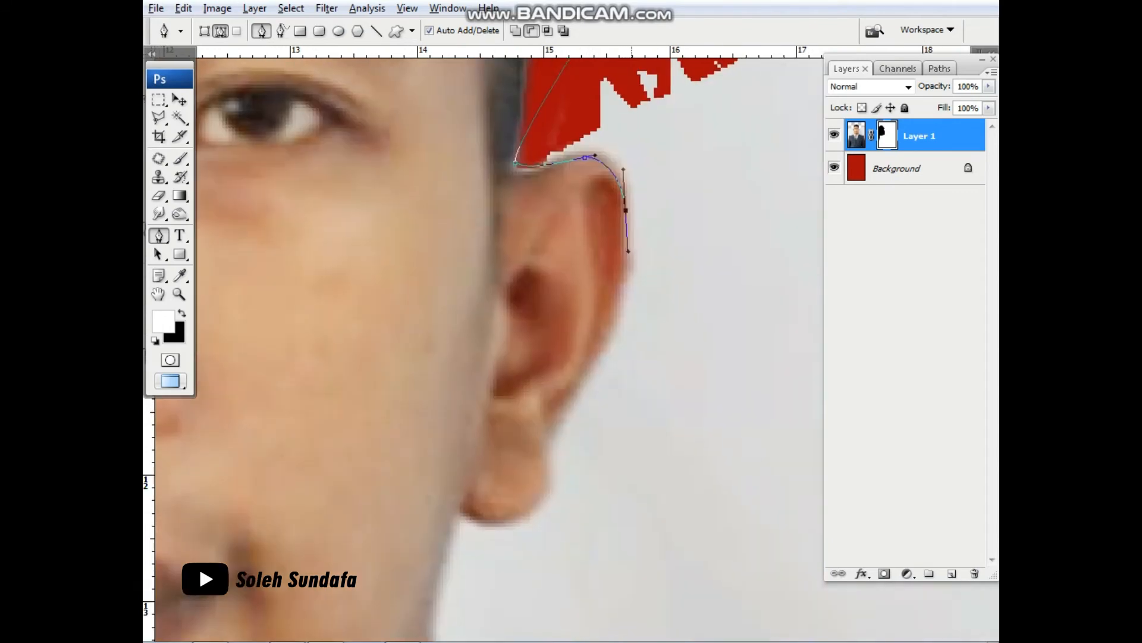
Step: Continue the path down the back of the ear and around the earlobe to the jaw
left_click_drag(601, 349, 576, 384)
left_click_drag(561, 410, 597, 343)
left_click_drag(582, 403, 590, 352)
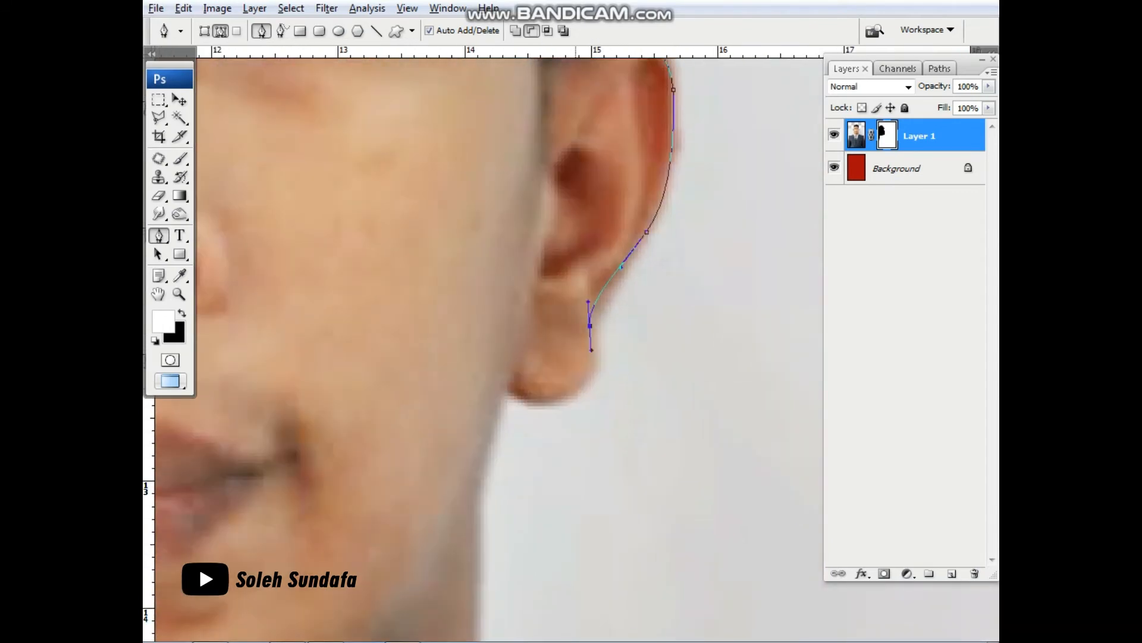
left_click(508, 386)
left_click_drag(507, 386, 494, 190)
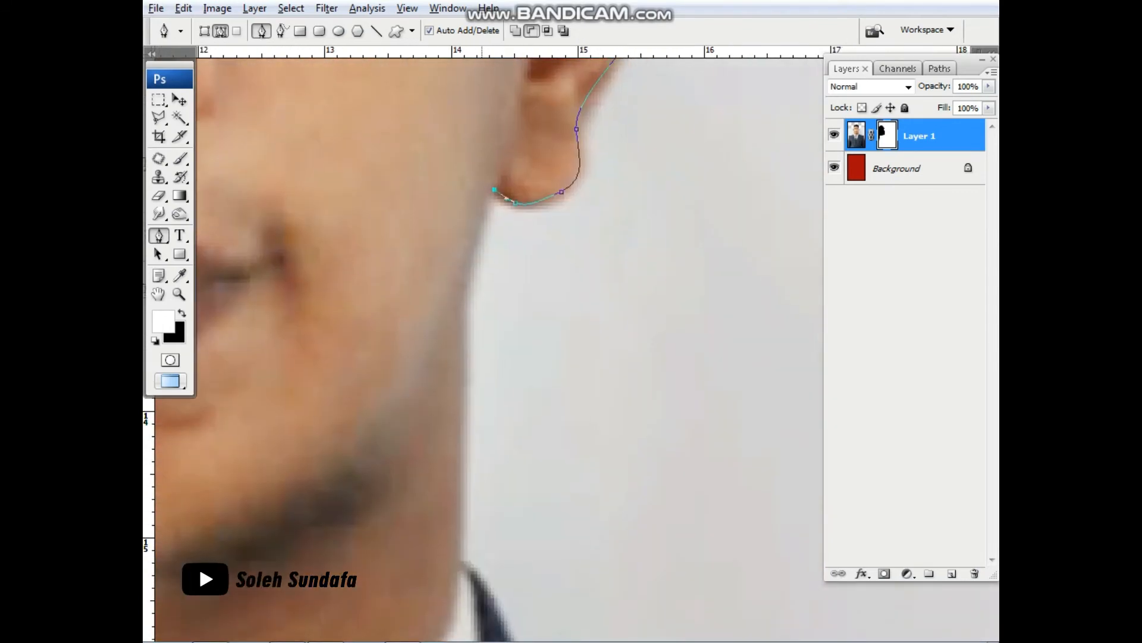
Step: Trace the path down the jaw and neck to the top of the collar on the photo's right side
left_click_drag(461, 320, 467, 350)
left_click_drag(468, 349, 454, 198)
left_click(447, 406)
key("ctrl+minus")
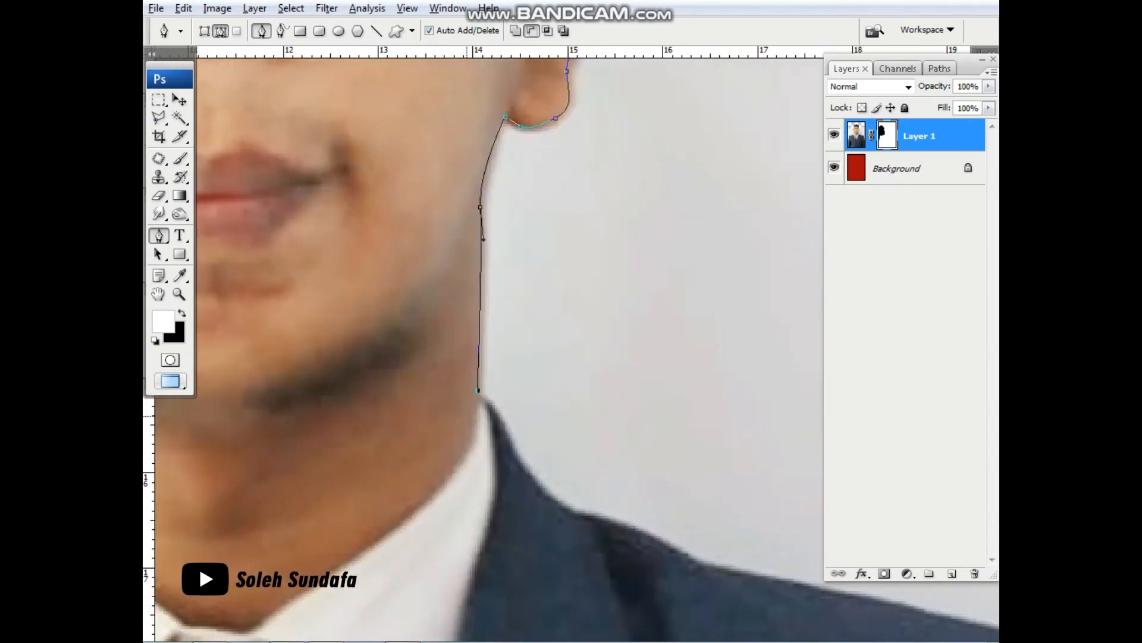
left_click_drag(478, 390, 451, 182)
Step: Trace the path along the collar, shoulder and outer sleeve on the photo's right side to the photo's edge
key("ctrl+minus")
left_click_drag(598, 341, 531, 319)
left_click_drag(702, 363, 468, 270)
left_click_drag(574, 298, 539, 120)
key("ctrl+minus")
left_click_drag(533, 369, 556, 407)
key("ctrl+minus")
key("ctrl+minus")
Step: Close the path around the remaining white backdrop and convert it to a selection
left_click_drag(652, 260, 581, 164)
left_click(538, 153)
right_click(543, 159)
left_click(609, 266)
key("Return")
key("ctrl+minus")
key("ctrl+0")
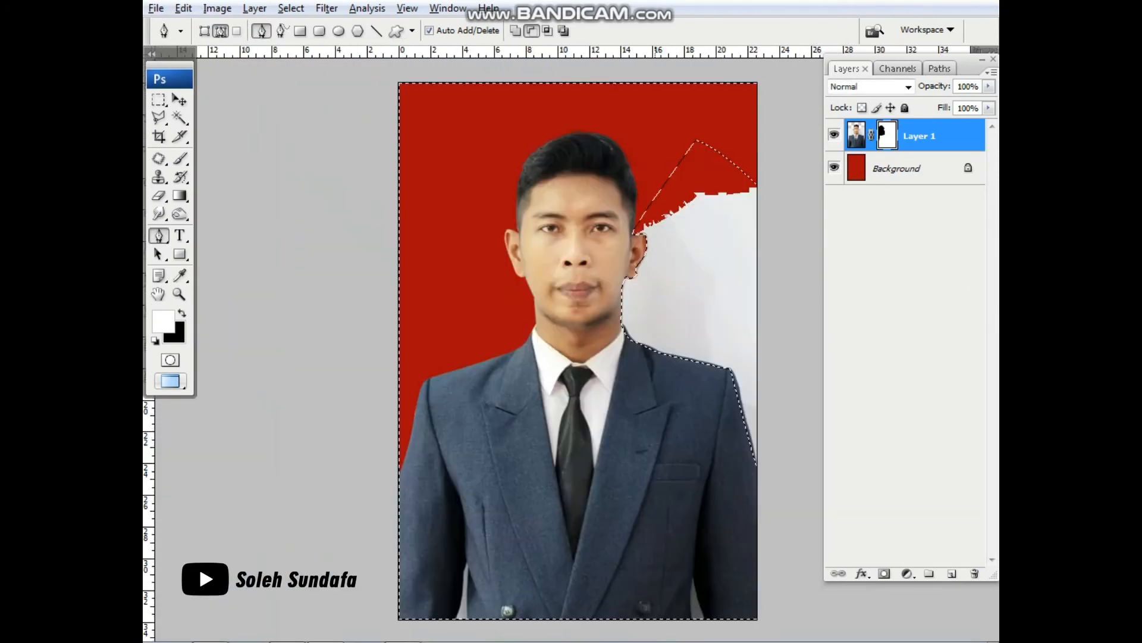
Step: Mask out the selected white backdrop on the photo's right side to reveal the red, and drop the selection
key("Delete")
key("ctrl+d")
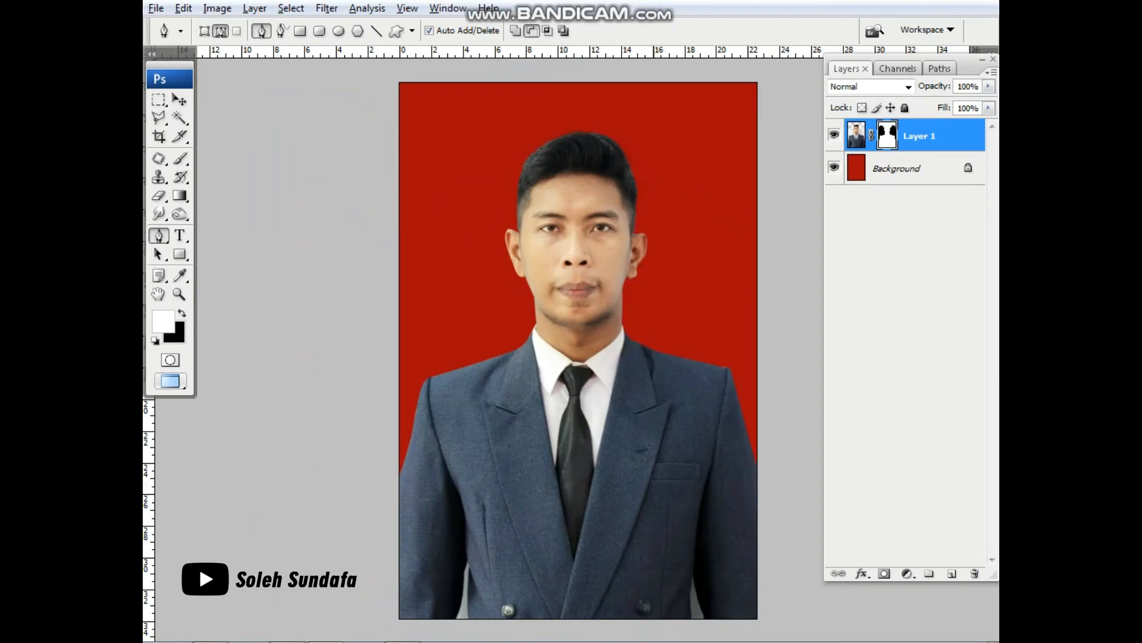
Step: Paint out the leftover white speck at the shoulder seam on the layer mask with a small black brush
key("z")
left_click_drag(654, 193, 601, 302)
left_click_drag(626, 260, 591, 110)
key("ctrl+minus")
key("ctrl+minus")
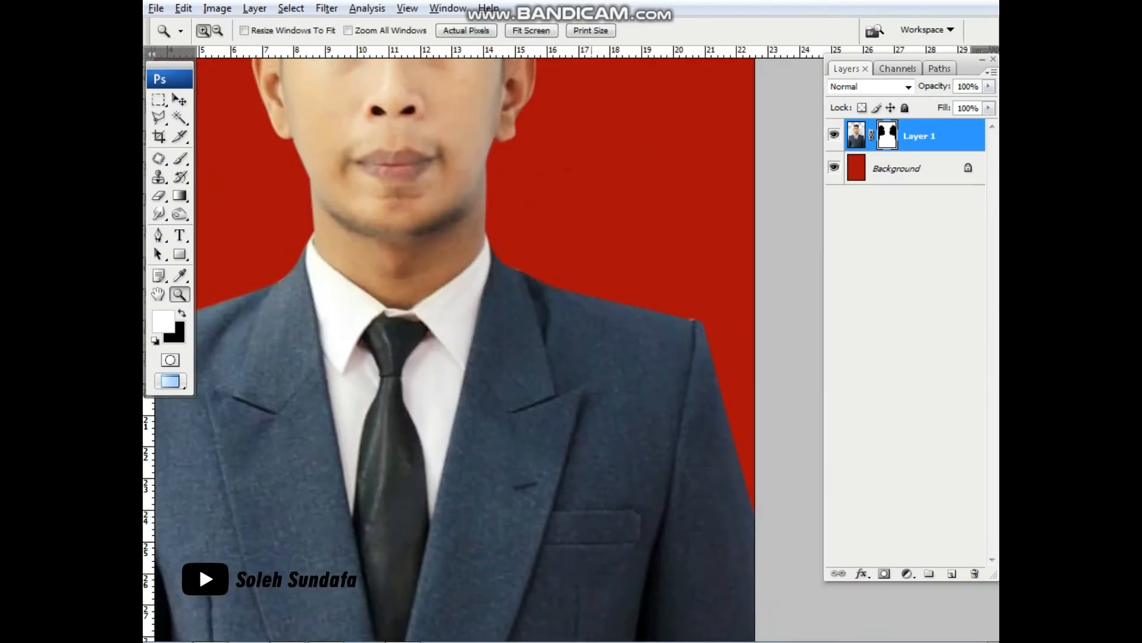
left_click(611, 334)
left_click(816, 343)
key("b")
left_click(527, 353, "ctrl")
key("[")
key("bracketleft")
key("bracketleft")
key("bracketleft")
key("bracketleft")
key("bracketleft")
key("bracketleft")
key("bracketleft")
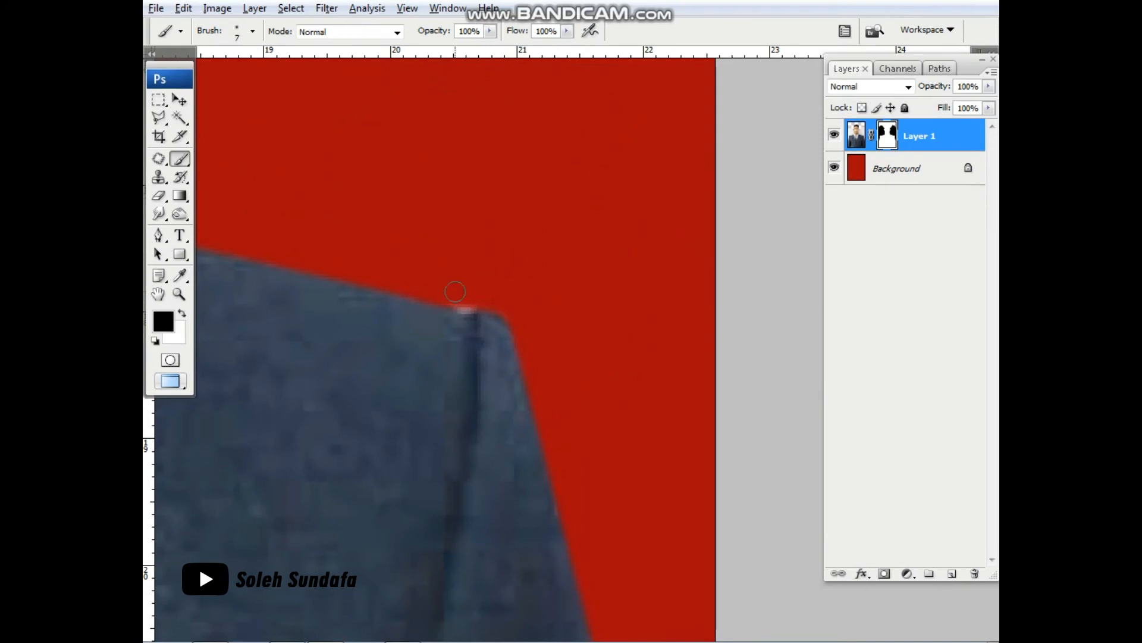
key("bracketleft")
scroll(464, 301, "down", 2)
Step: Paint out the light fringe where the hair meets the ear on the photo's right side, using a small black brush
left_click_drag(369, 197, 673, 532)
left_click_drag(411, 131, 502, 300)
scroll(500, 298, "up", 1)
scroll(470, 315, "up", 3)
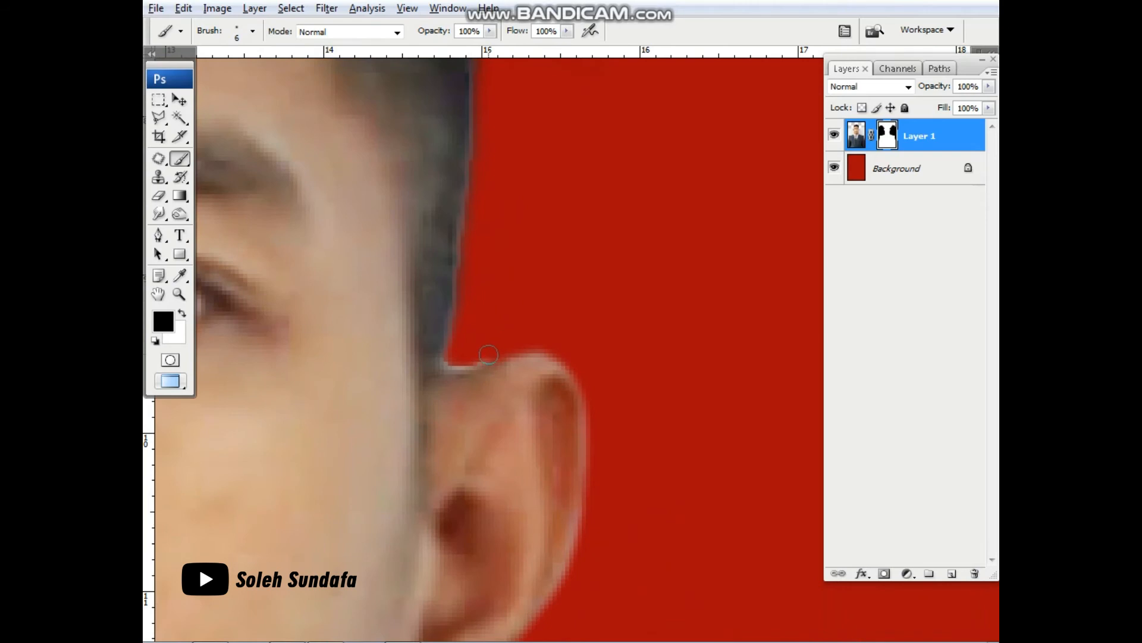
scroll(476, 333, "down", 2)
left_click_drag(268, 333, 919, 367)
scroll(583, 297, "down", 1)
left_click_drag(584, 256, 367, 442)
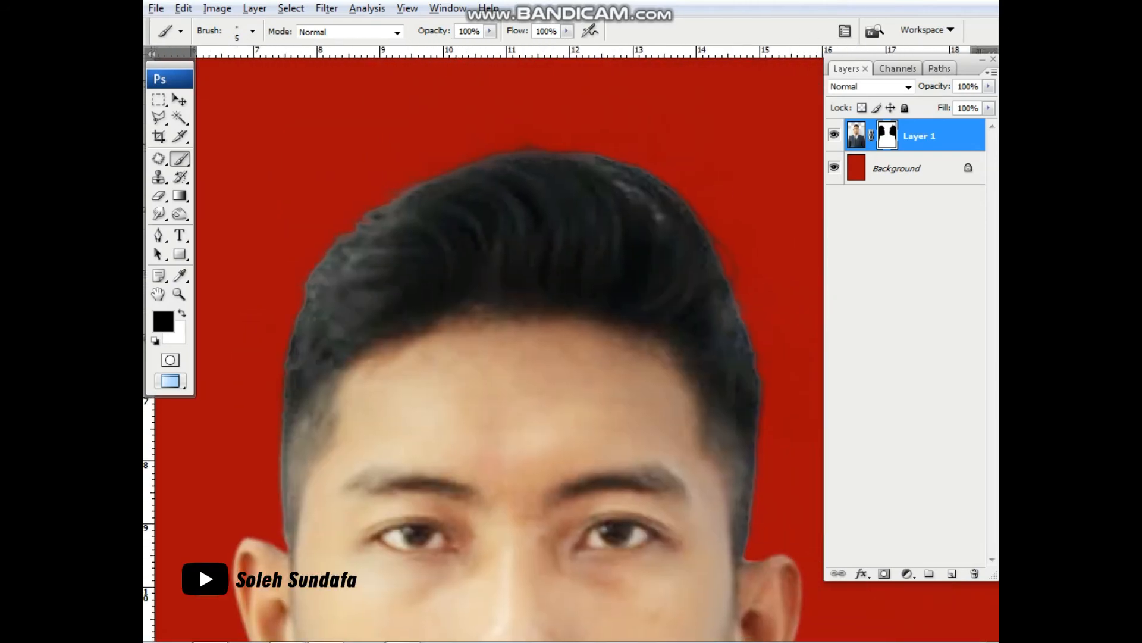
key("4")
mouse_move(711, 210)
left_mouse_down()
mouse_move(566, 158)
mouse_move(720, 169)
left_mouse_up()
key("ctrl+z")
left_click_drag(734, 222, 539, 174)
key("ctrl+z")
Step: Darken the light edges and highlights of the hair on the portrait layer with the Burn tool, range Midtones at 100% exposure
key("o")
left_click_drag(654, 209, 396, 208)
left_click_drag(251, 267, 354, 250)
left_click_drag(489, 167, 393, 280)
left_click_drag(373, 380, 374, 341)
left_click_drag(374, 341, 370, 401)
left_click_drag(556, 333, 314, 338)
left_click_drag(500, 179, 560, 245)
mouse_move(634, 238)
left_mouse_down()
mouse_move(609, 184)
mouse_move(608, 326)
left_mouse_up()
key("ctrl+minus")
key("ctrl+minus")
key("ctrl+minus")
key("ctrl+plus")
key("ctrl+plus")
left_click_drag(625, 378, 626, 478)
key("ctrl+minus")
key("ctrl+minus")
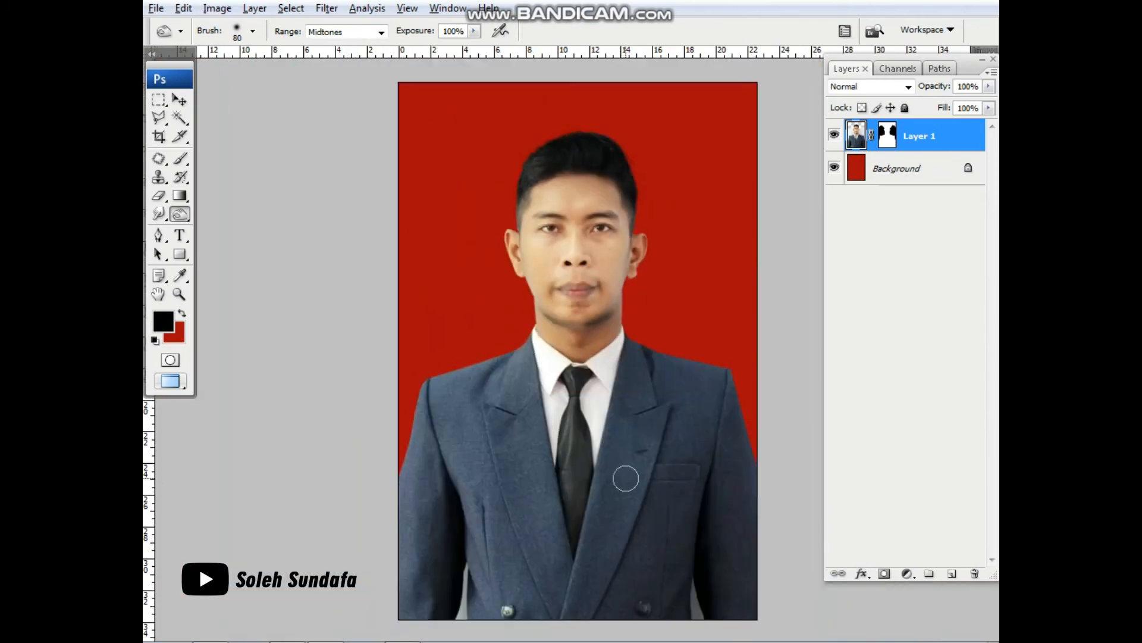
Step: Merge the portrait with the red background and save it as "er merah + ck 4x6 cl 2pkta (1).jpg" at JPEG quality 12
key("ctrl+e")
key("ctrl+shift+s")
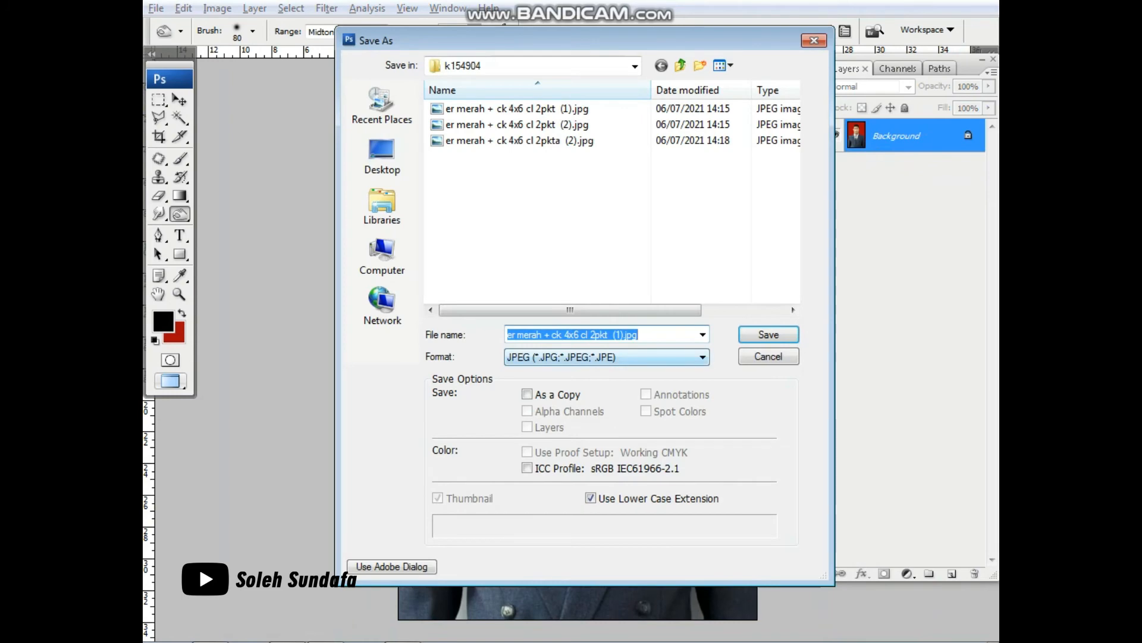
key("Return")
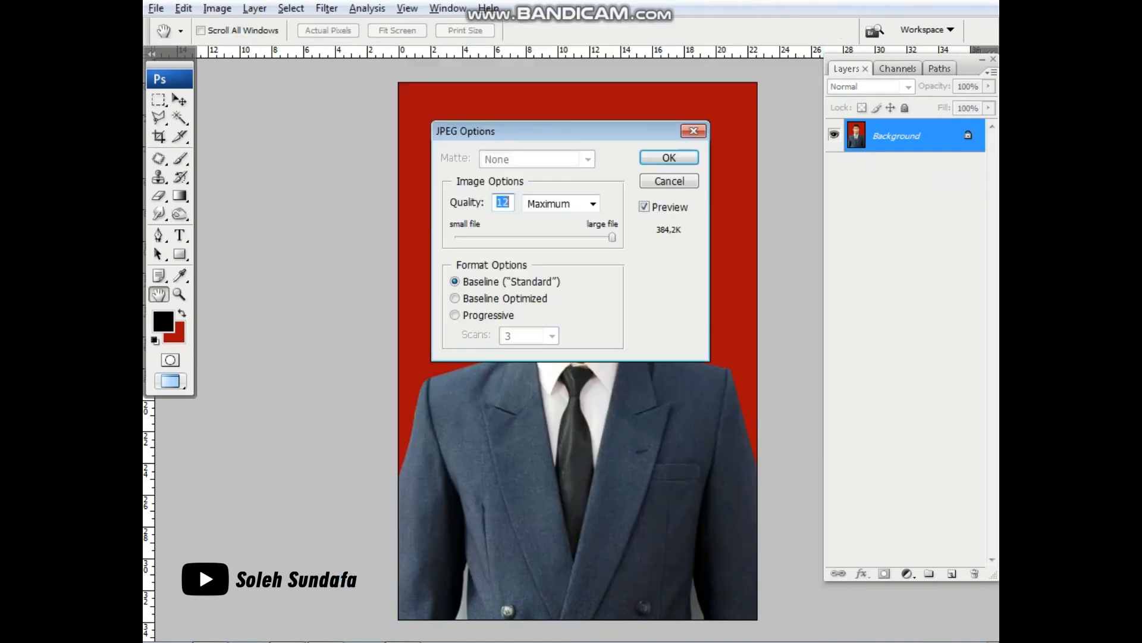
key("Return")
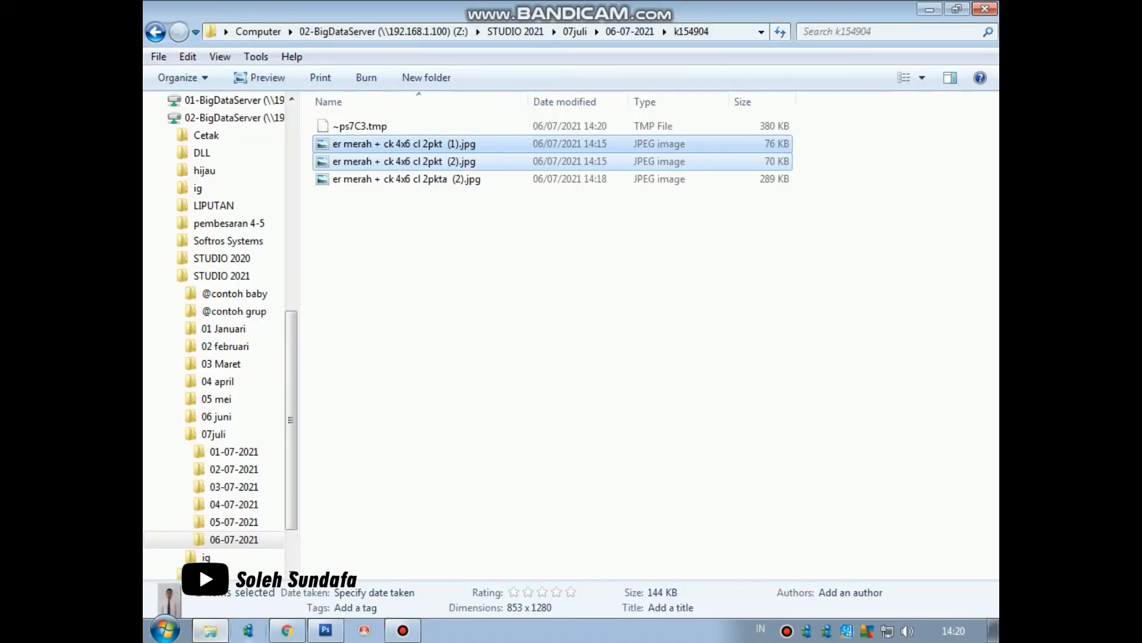
Step: Switch to the k154904 folder in Windows Explorer and display its photos as large thumbnails
right_click(483, 394)
key("Escape")
left_click(842, 78)
left_click(934, 48)
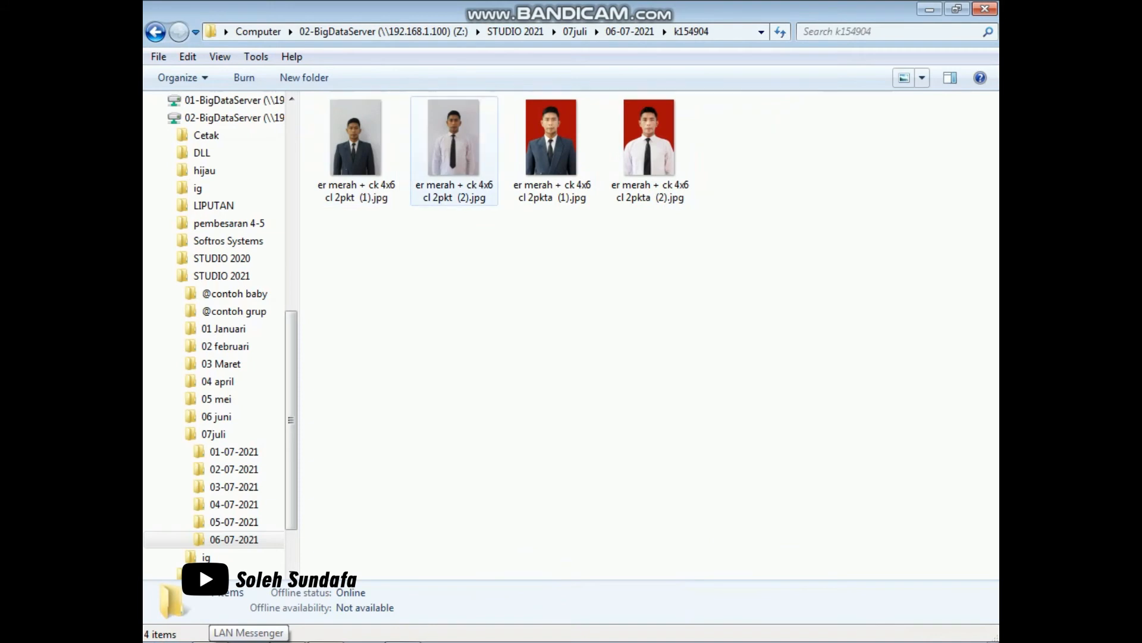
left_click(453, 149)
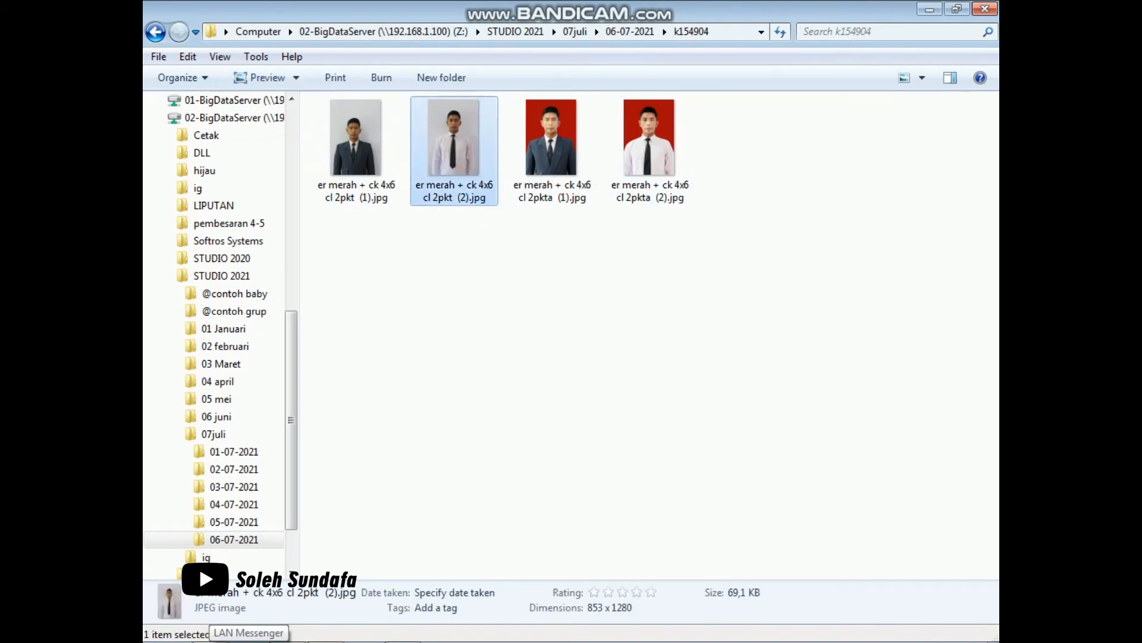
Step: Compare the original and retouched portraits one after another in Windows Photo Viewer, and close the viewer
double_click(356, 150)
key("Right")
key("Right")
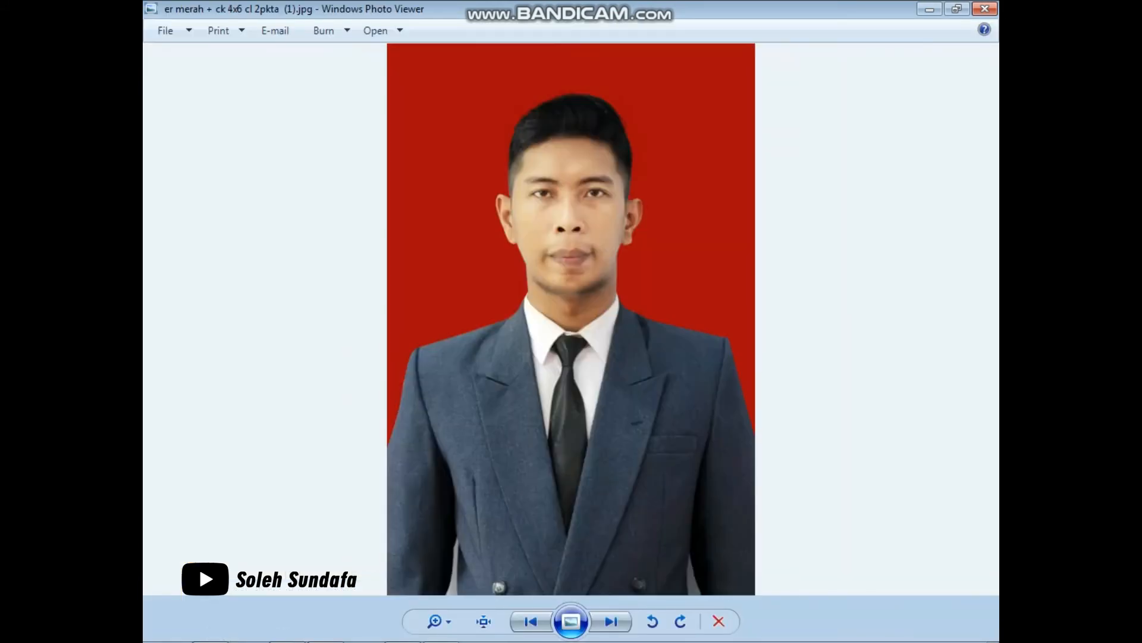
key("Left")
key("Right")
key("Right")
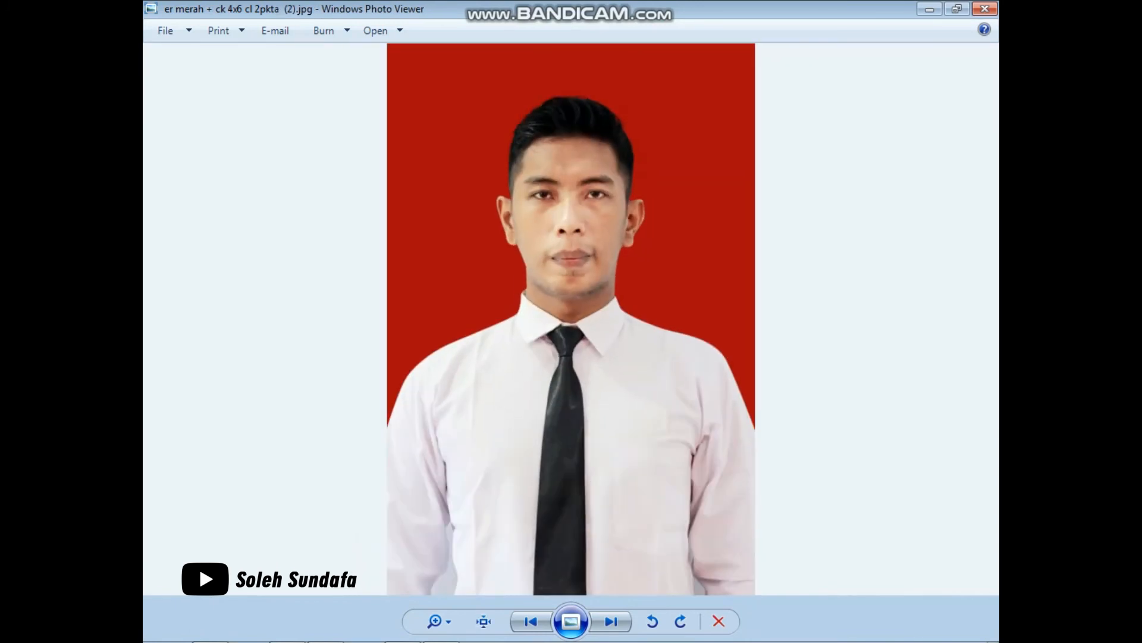
scroll(574, 220, "up", 8)
scroll(575, 220, "down", 8)
key("Right")
key("Right")
key("Right")
key("Left")
key("Left")
key("Right")
key("Left")
left_click(985, 8)
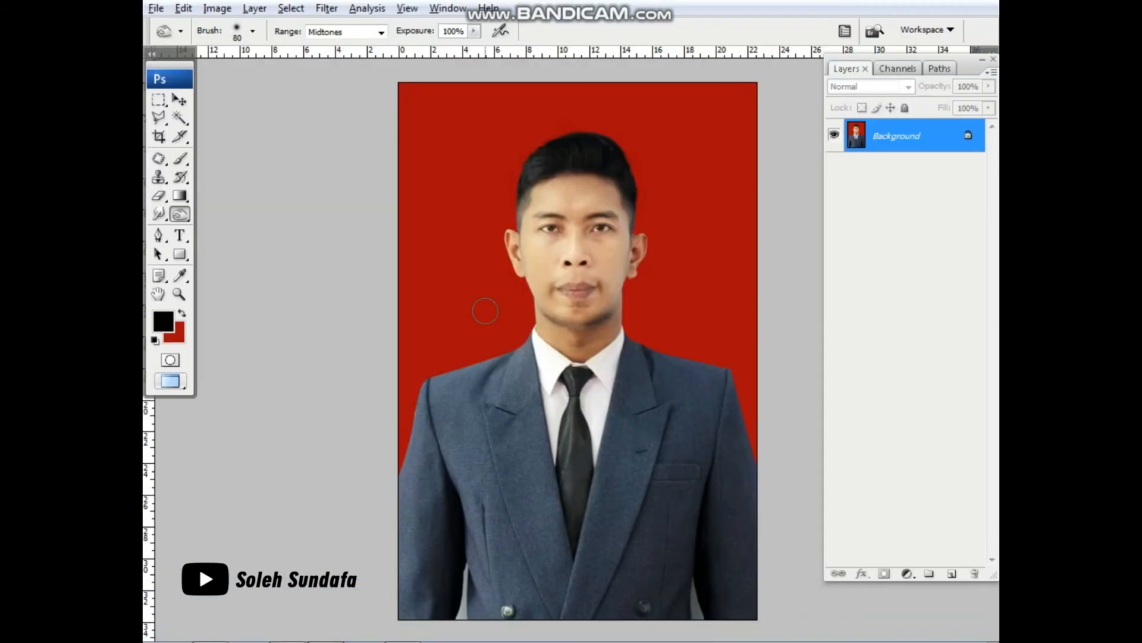
Step: Crop the suit portrait to 4 × 5.6 cm at 300 pixels/cm, framing the head and chest with less space above the hair
key("c")
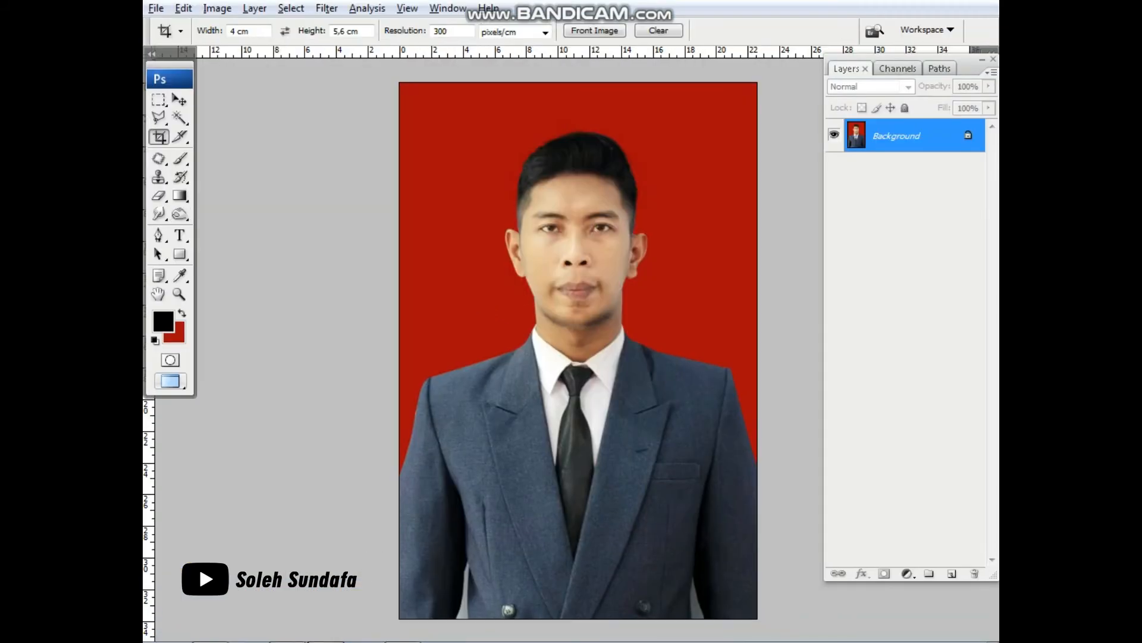
key("ctrl+minus")
left_click_drag(661, 455, 698, 506)
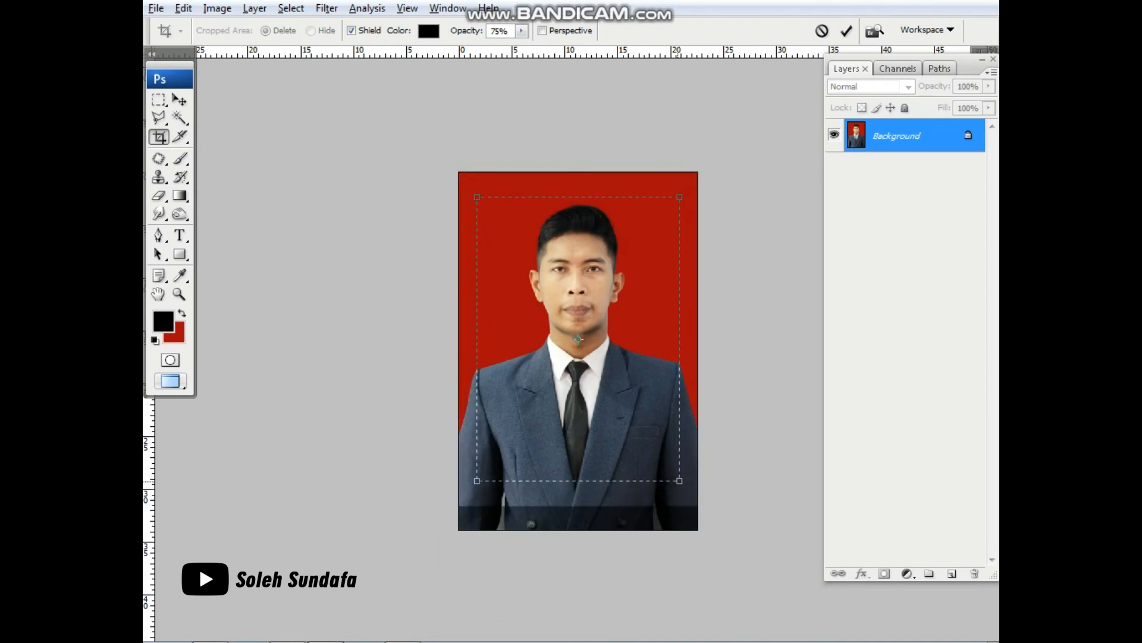
key("Up")
key("Up")
key("Up")
key("Up")
key("Up")
key("Up")
key("Up")
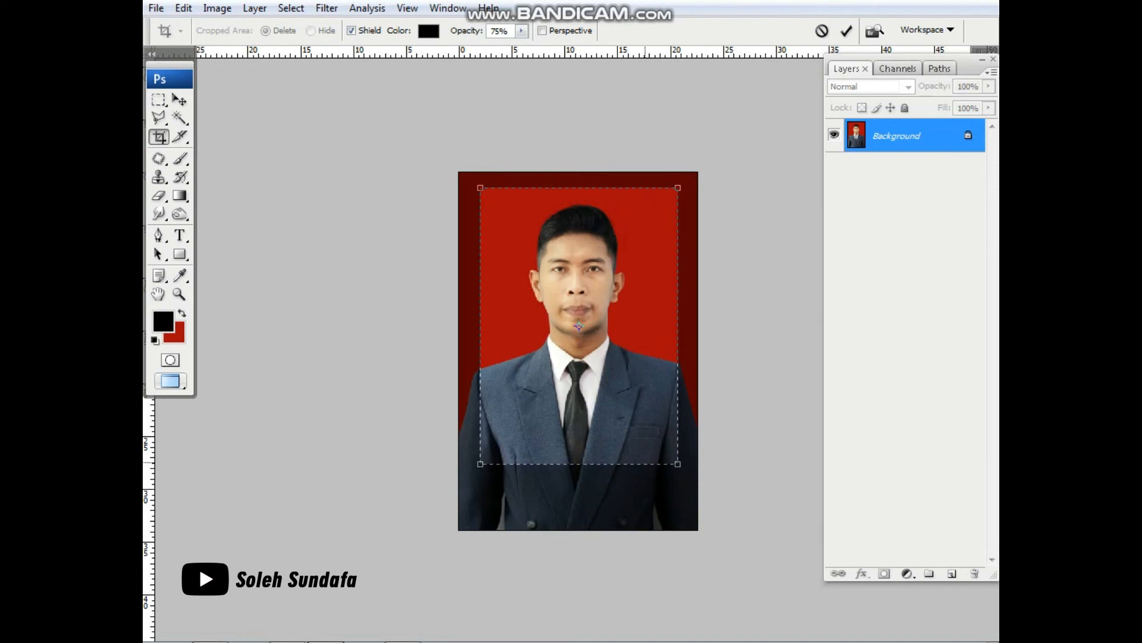
key("Return")
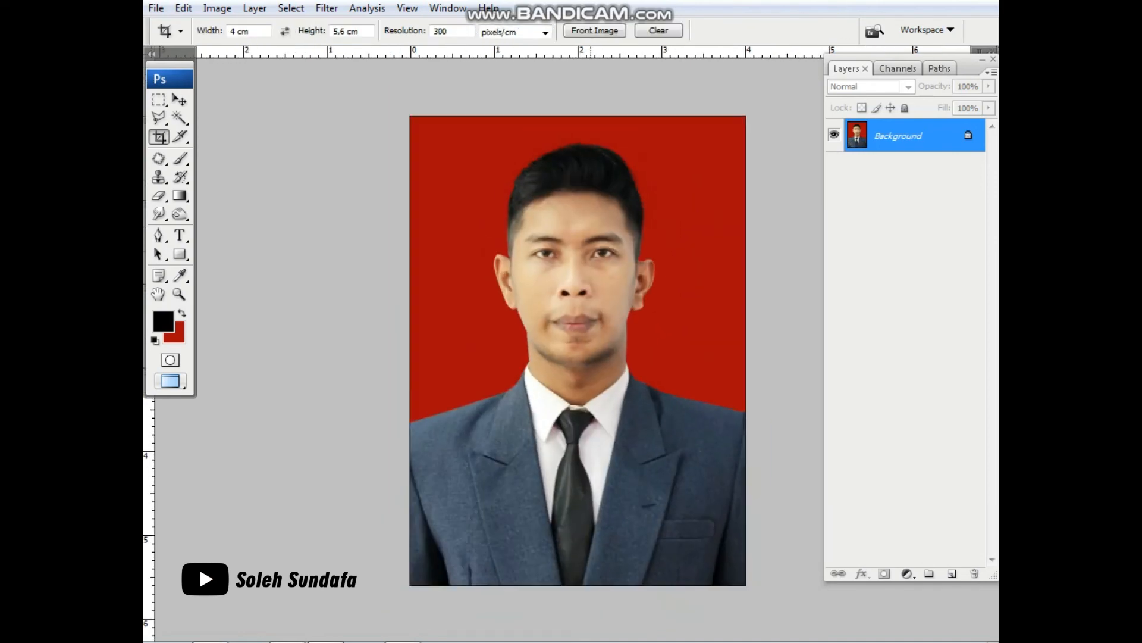
Step: Return to the standard windowed screen mode and move both portrait windows aside, making room for the print sheet
key("f")
key("f")
key("ctrl+0")
key("ctrl+minus")
key("ctrl+minus")
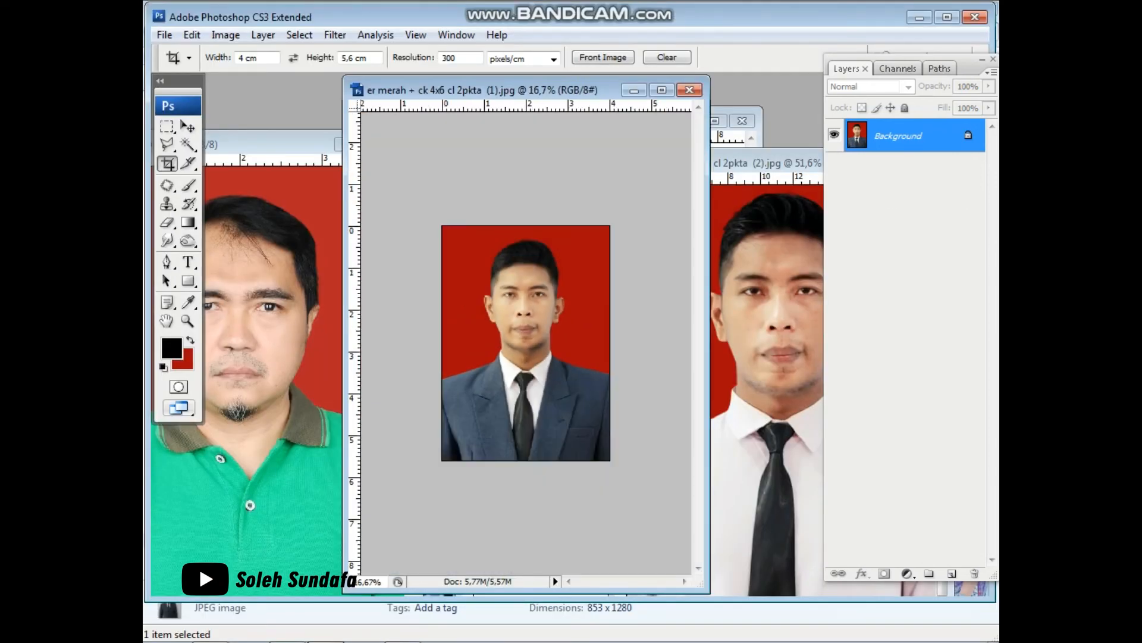
key("v")
left_click_drag(476, 90, 313, 143)
left_click_drag(423, 325, 581, 294)
left_click(791, 286)
key("ctrl+0")
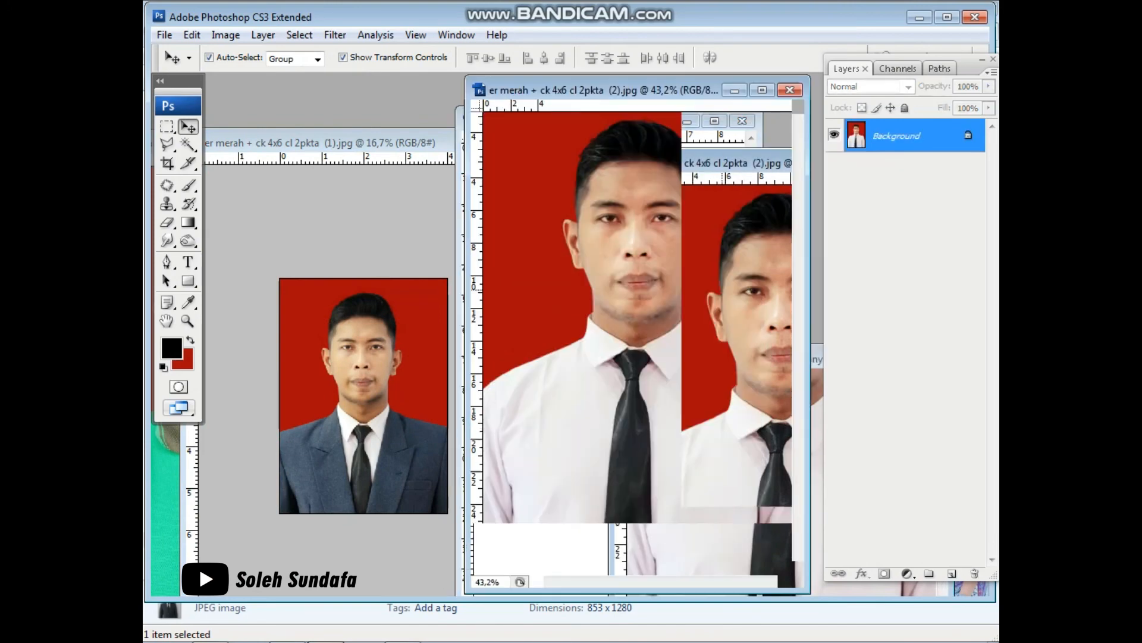
key("ctrl+minus")
left_click_drag(571, 90, 342, 109)
Step: Place the cropped suit portrait on the 45abb.jpg print sheet and duplicate it into a grid of two by two photos
left_click_drag(410, 315, 620, 286)
left_click(620, 286)
key("ctrl+0")
left_click_drag(527, 269, 533, 171)
left_click_drag(533, 171, 685, 376, "alt")
key("ctrl+d")
key("ctrl+0")
left_click_drag(551, 376, 550, 376)
left_click(648, 376)
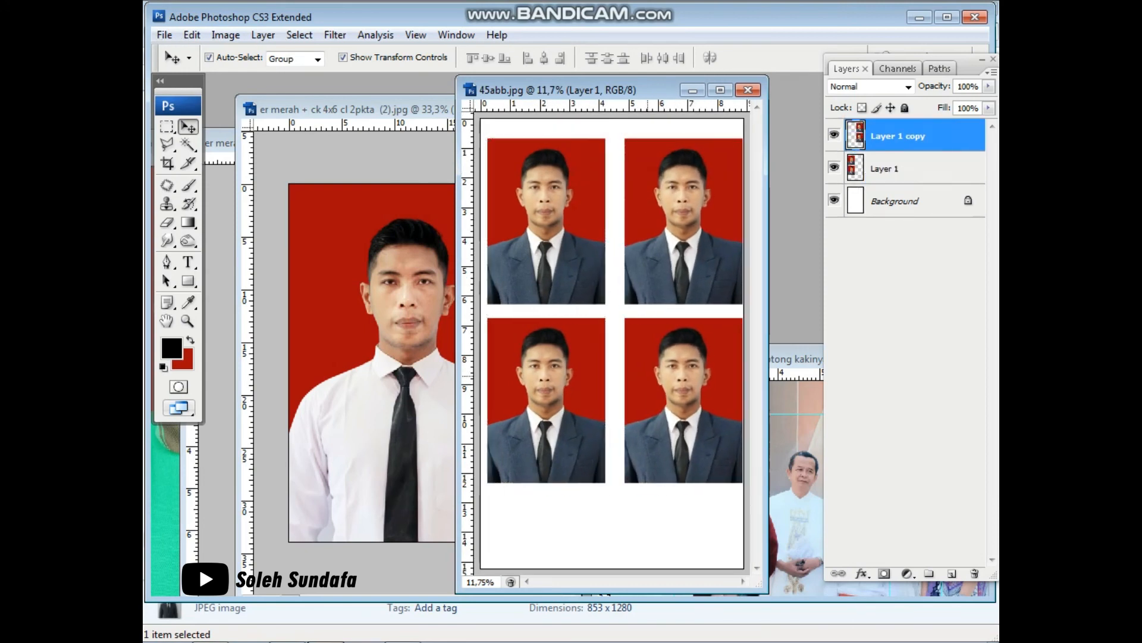
Step: Nudge the right-hand column of suit photos left and the left-hand column slightly right to fit the sheet's width
left_click_drag(648, 376, 644, 376)
key("shift+Left")
key("shift+Left")
key("shift+Left")
key("shift+Left")
left_click(566, 389)
key("shift+Right")
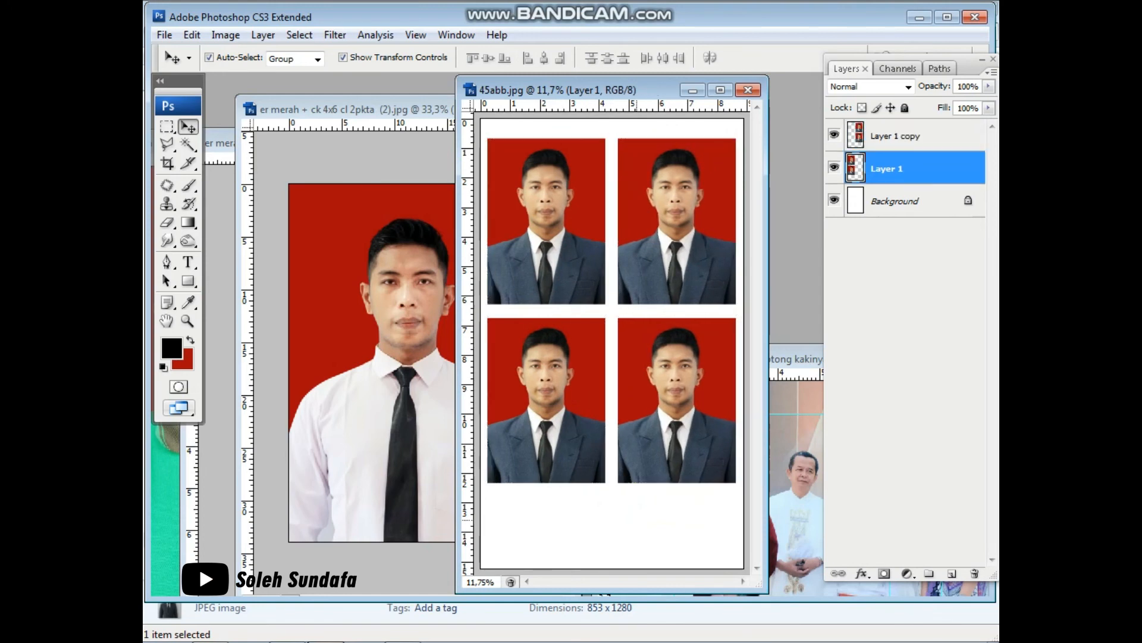
Step: Merge all layers of the suit photo sheet and save it as 2xx.jpg
left_click_drag(641, 525, 595, 462)
key("ctrl+shift+e")
key("ctrl+shift+s")
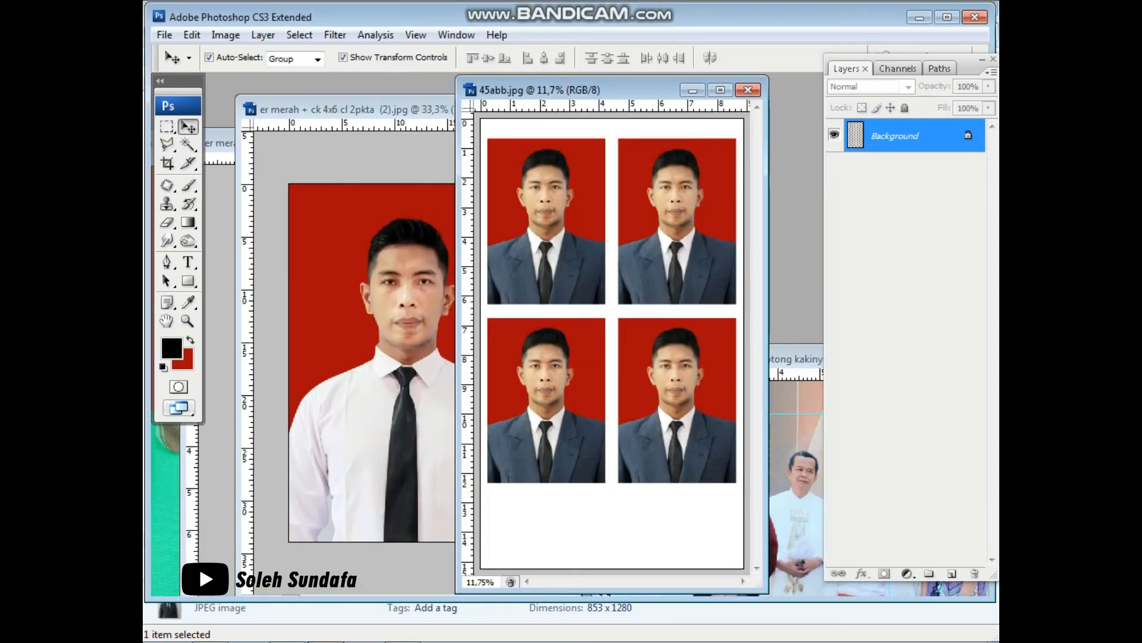
Step: Crop the white-shirt portrait to 4 × 5.6 cm, framing the head and chest with less space above the hair
left_click(391, 225)
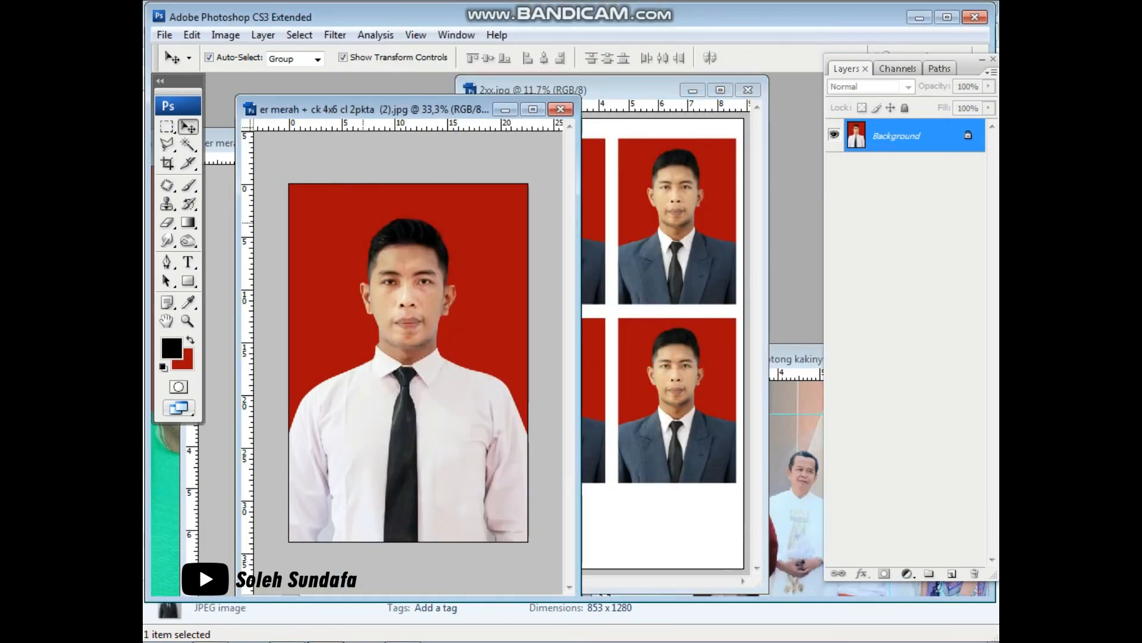
key("c")
key("ctrl+minus")
left_click_drag(319, 228, 498, 478)
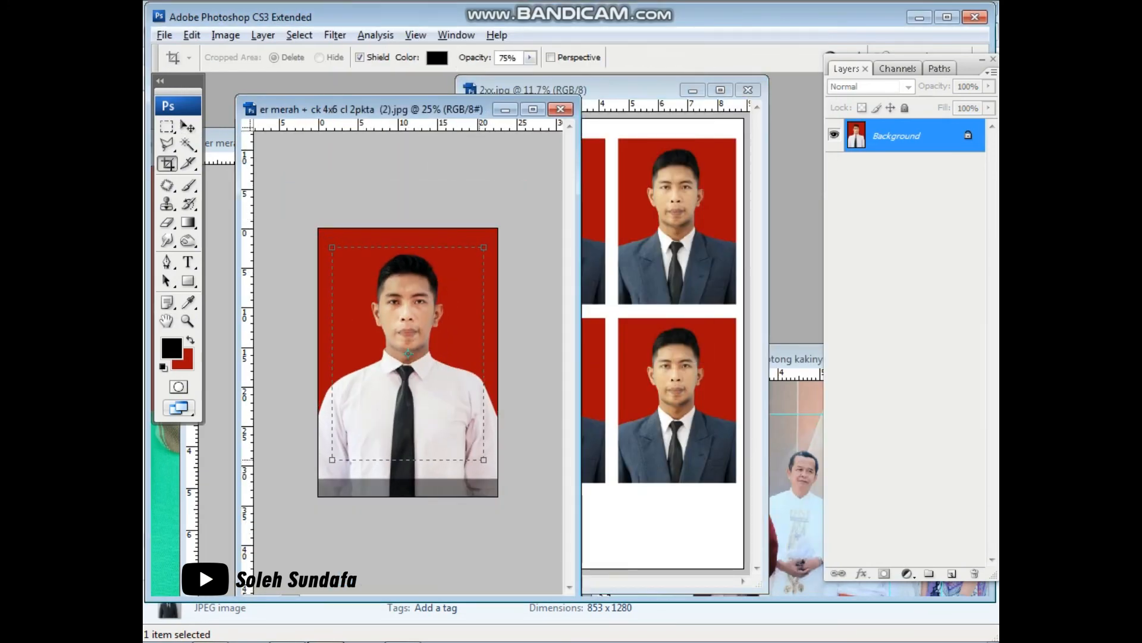
left_click_drag(408, 352, 408, 344)
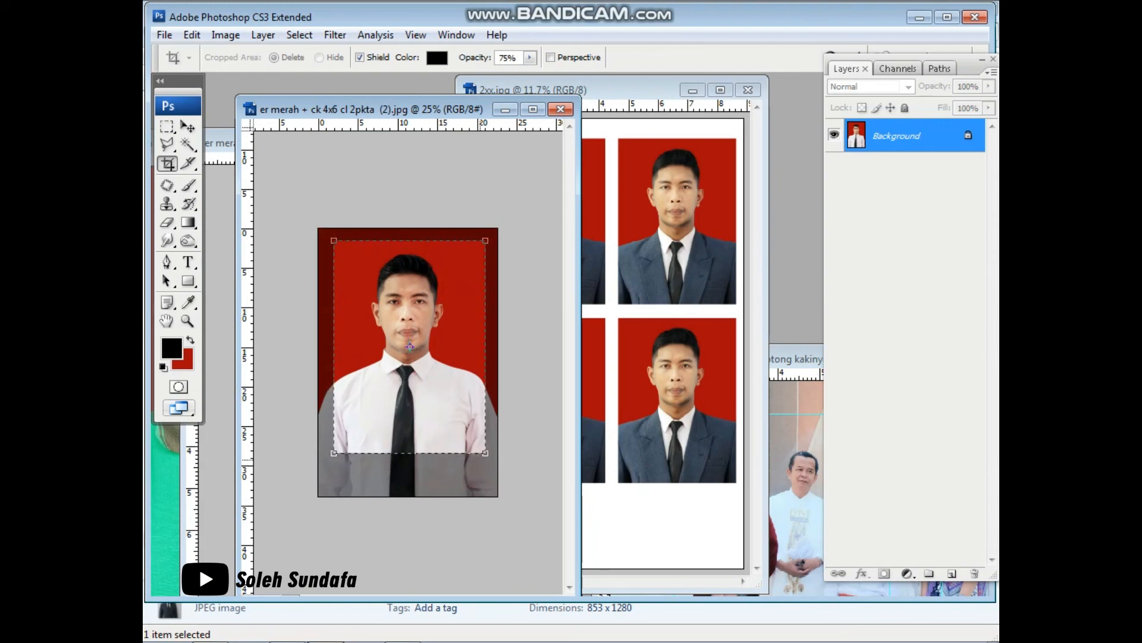
key("Return")
Step: Clear the 2xx.jpg sheet to white and arrange the cropped white-shirt portrait on it as two columns of two photos
key("ctrl+minus")
key("v")
left_click_drag(408, 362, 682, 411)
left_click(519, 275)
key("ctrl+BackSpace")
key("ctrl+e")
left_click_drag(576, 406, 573, 406)
left_click(642, 402)
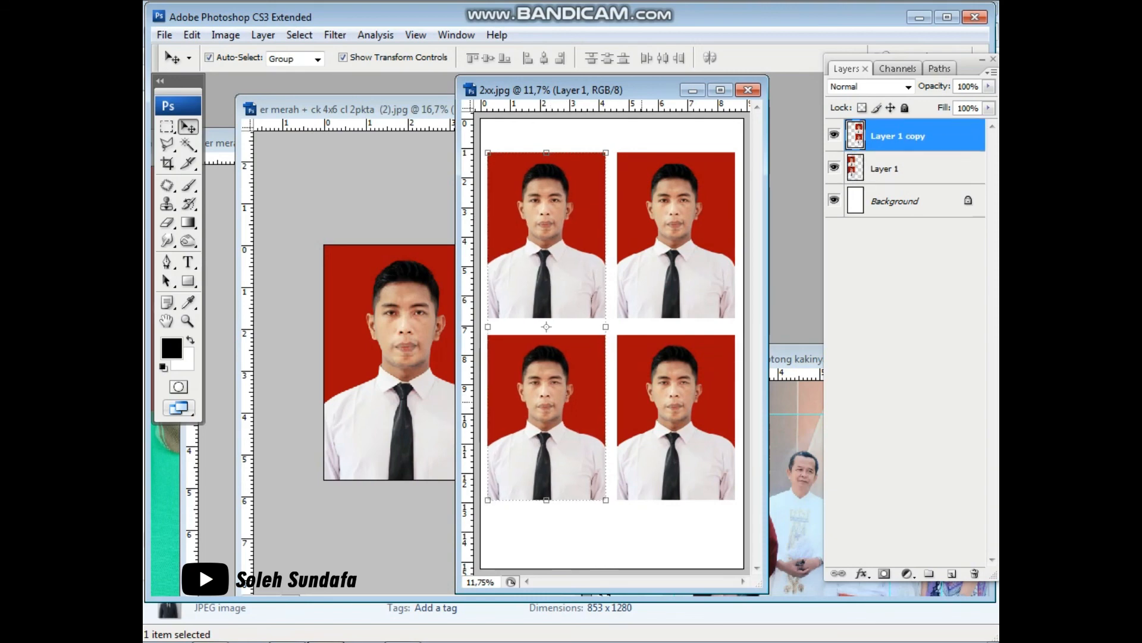
Step: Nudge the right-hand column of white-shirt photos right and move both columns together slightly up
key("shift+Right")
key("shift+Right")
left_click_drag(579, 537, 626, 460)
key("shift+Up")
key("shift+Up")
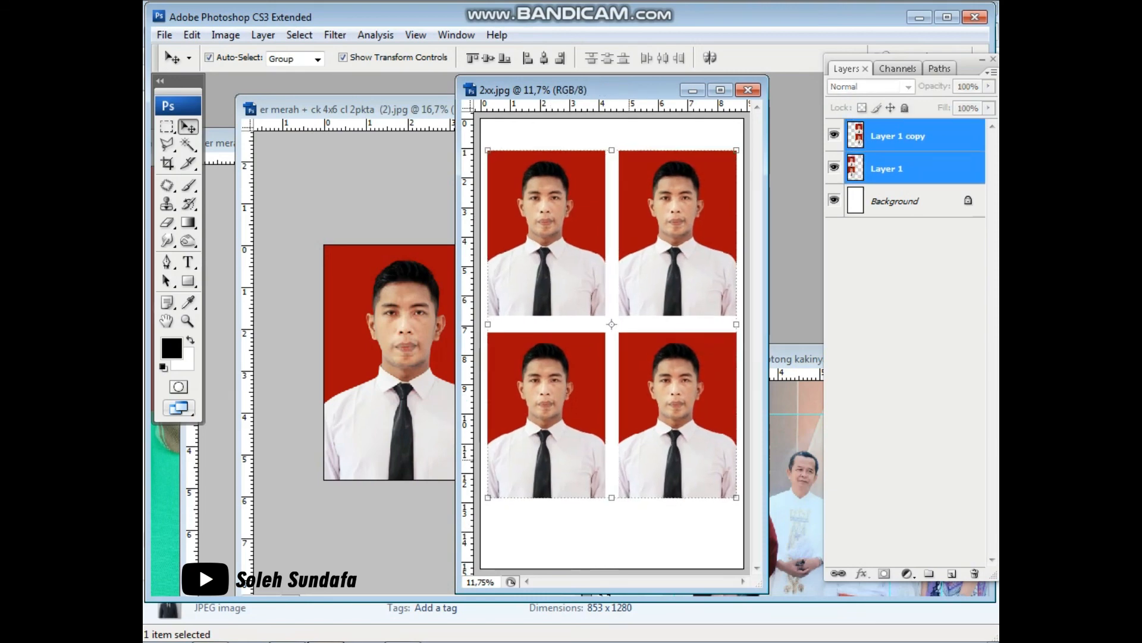
Step: Merge all layers of the white-shirt photo sheet and save it as 2xxa.jpg
key("ctrl+shift+e")
key("ctrl+shift+s")
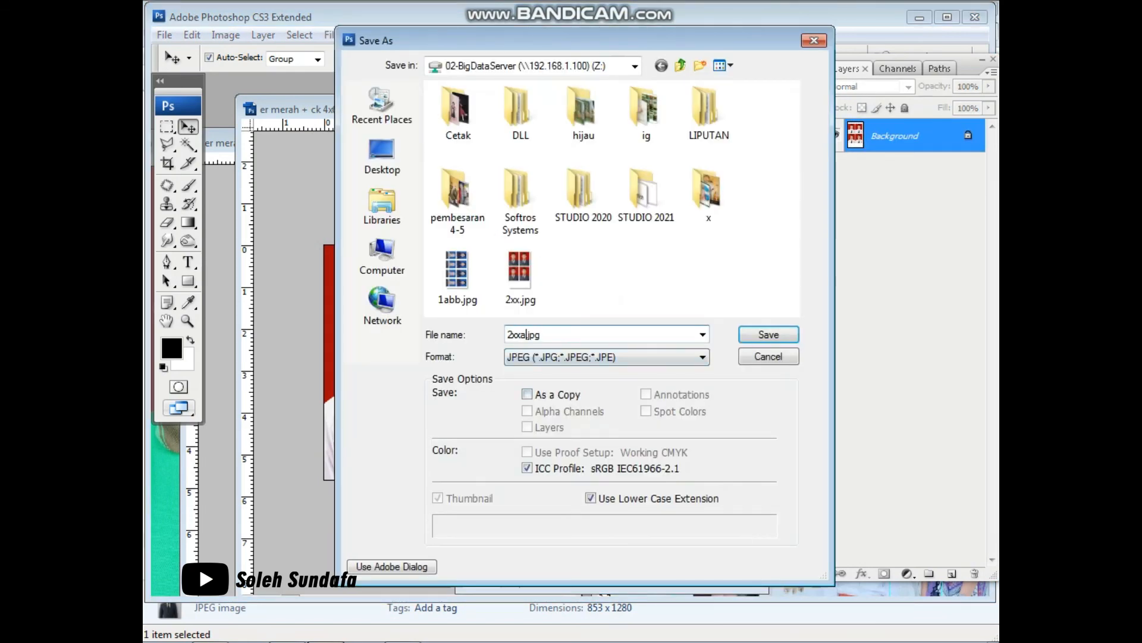
key("Return")
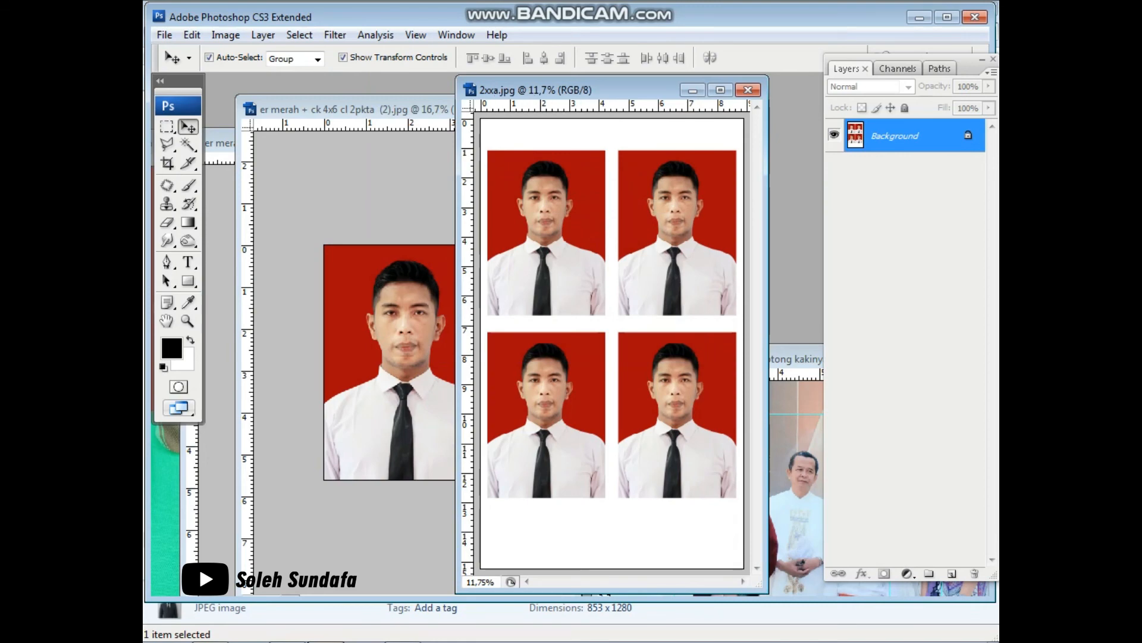